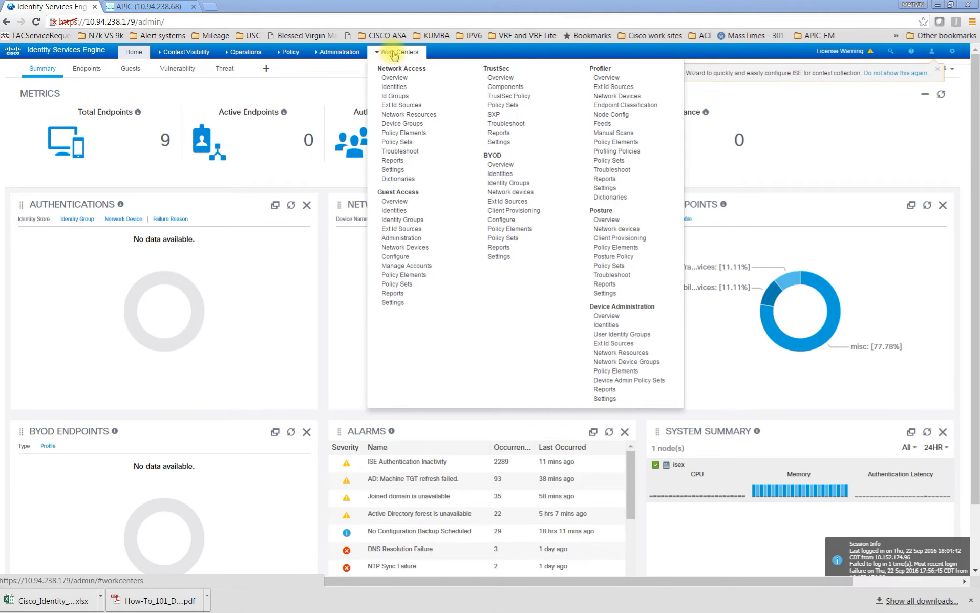
Open the ACI settings of the TrustSec work center and test the connection to the ACI cluster
click(509, 148)
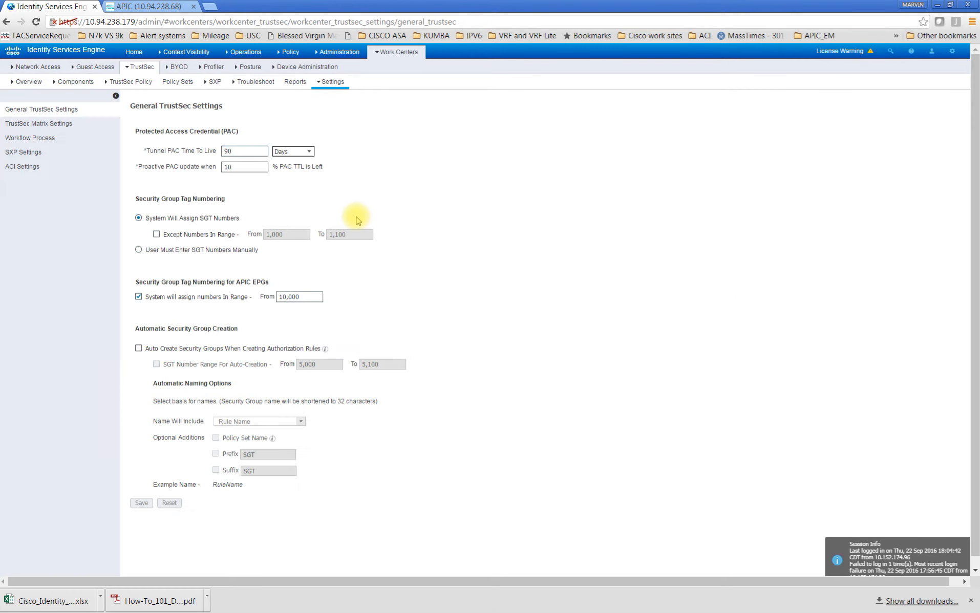
click(33, 171)
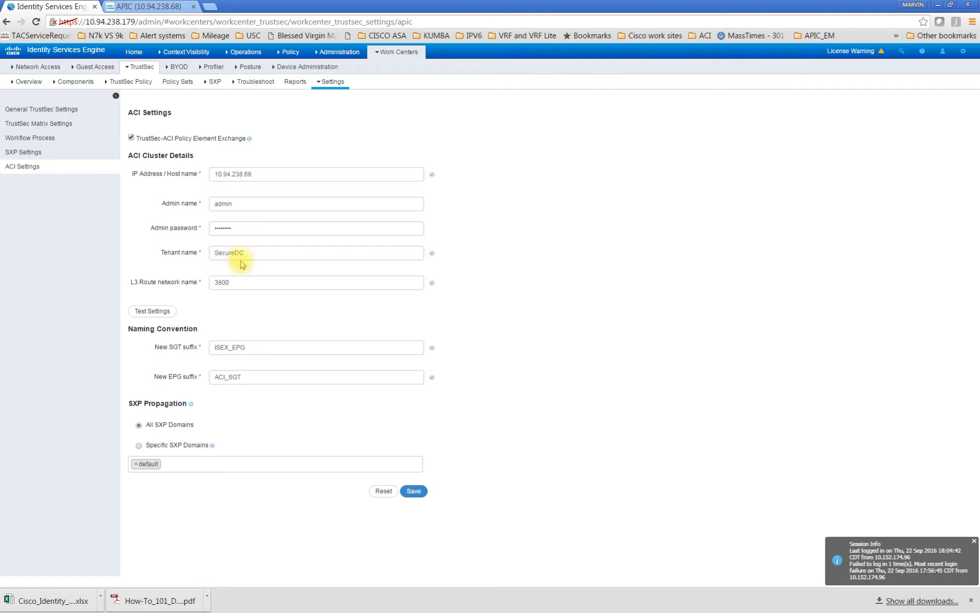
click(161, 313)
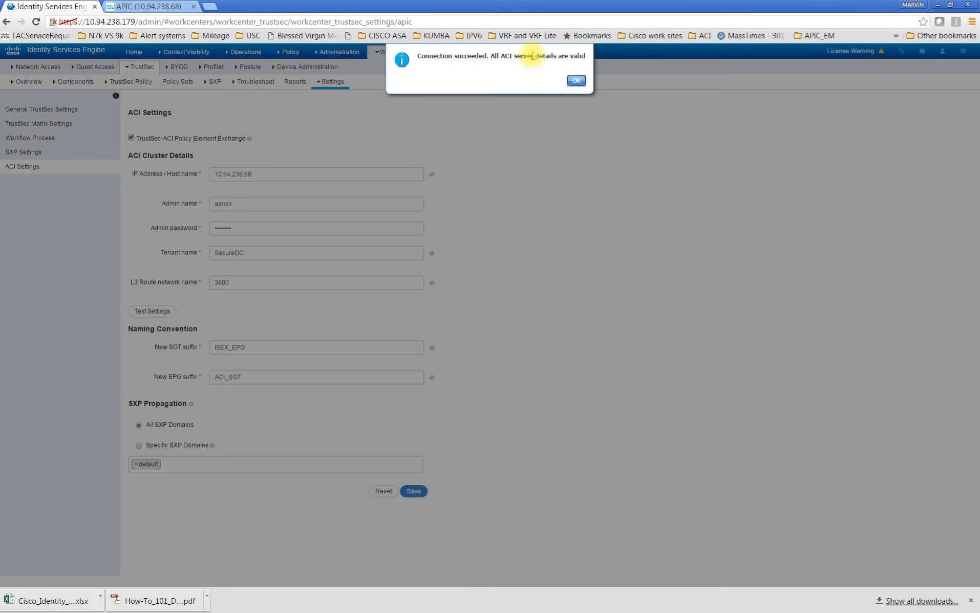
click(574, 82)
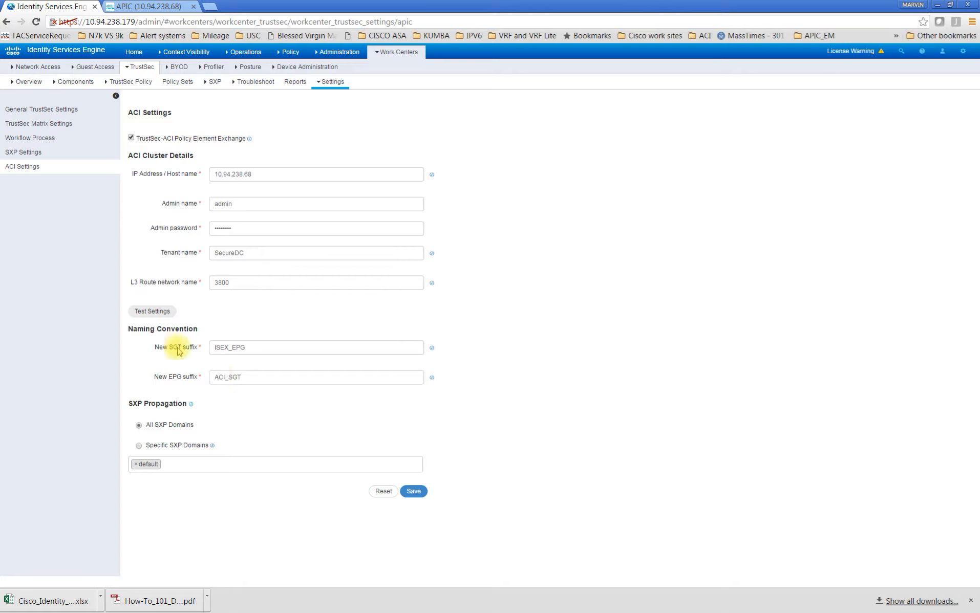
Examine the new SGT and EPG suffixes in the ACI settings and the APIC EPG starting tag number in the general TrustSec settings
drag(259, 350, 209, 348)
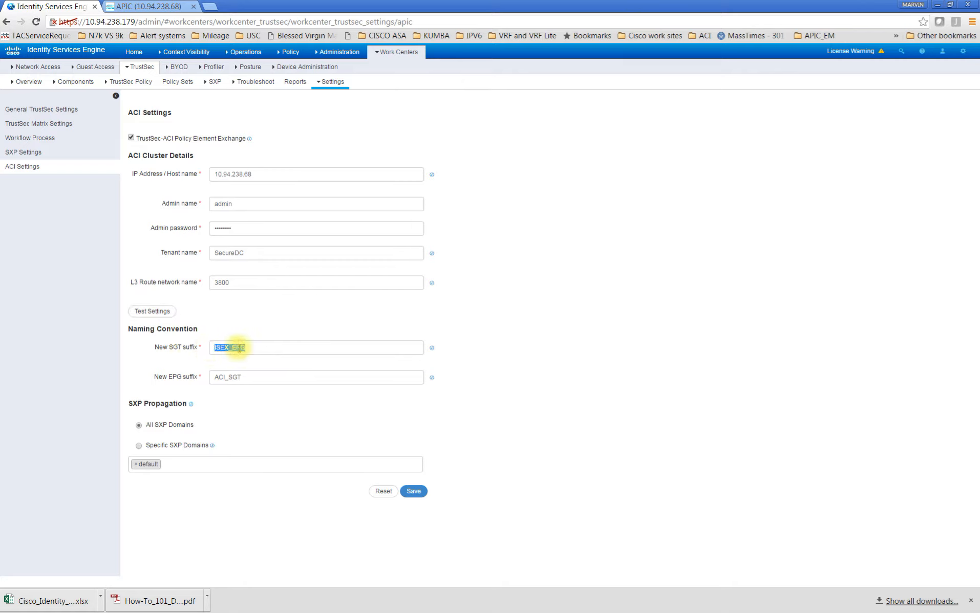
click(252, 348)
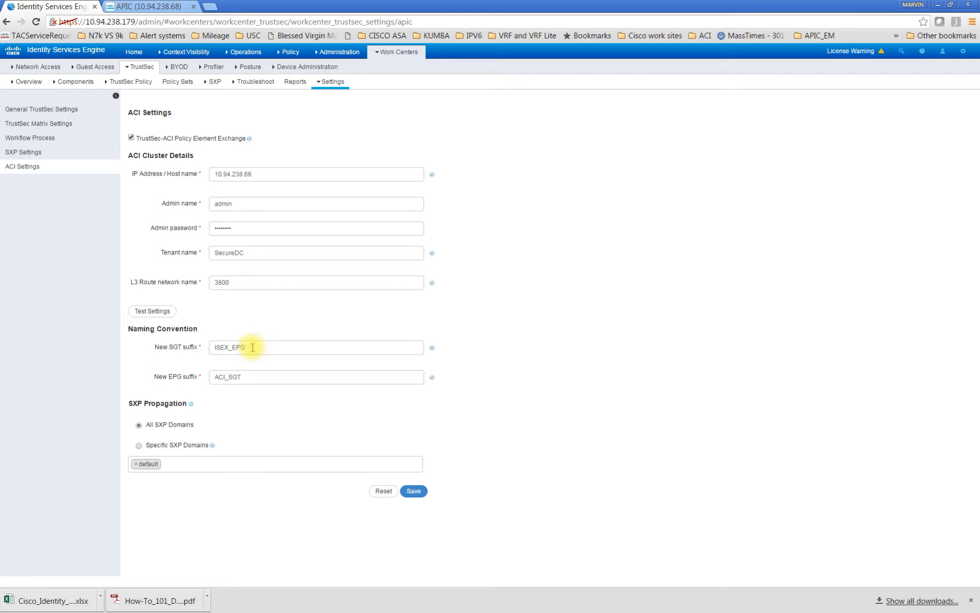
drag(252, 348, 208, 347)
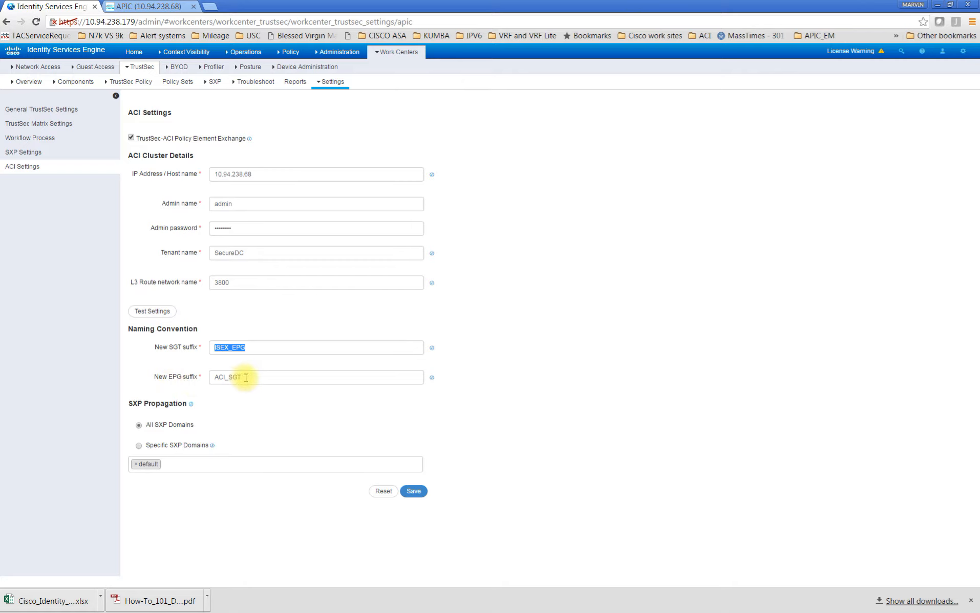
drag(247, 377, 210, 378)
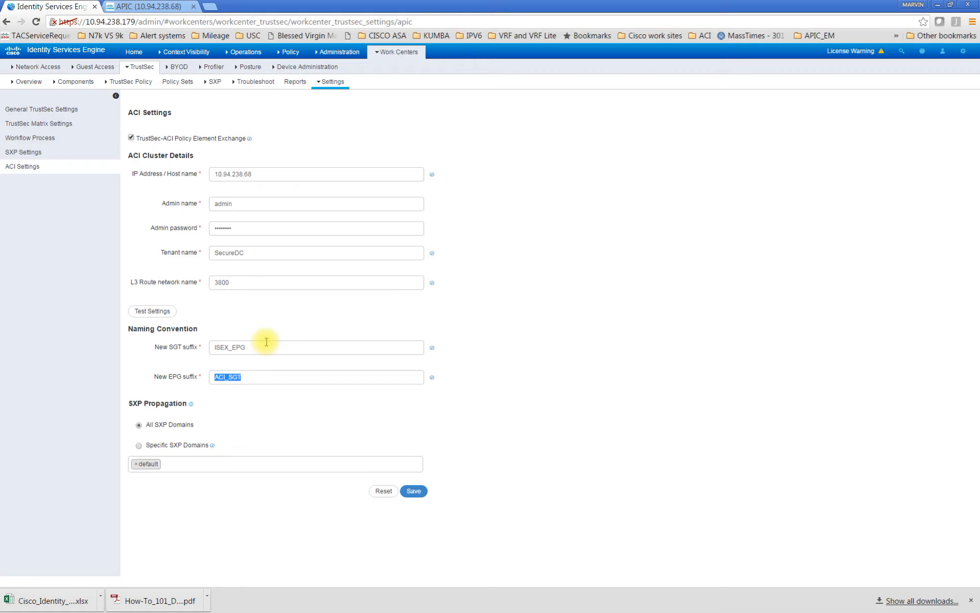
click(75, 110)
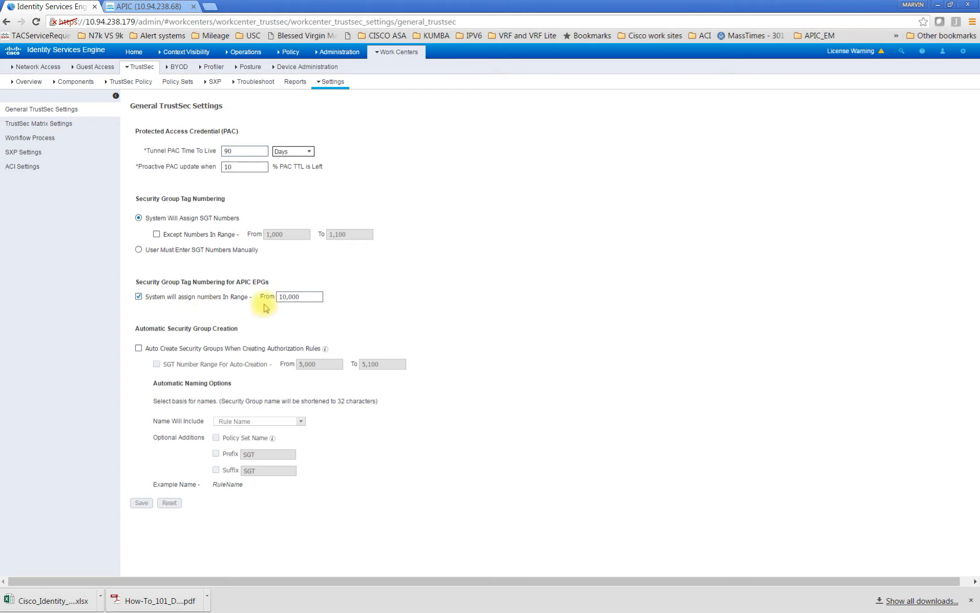
drag(312, 297, 277, 297)
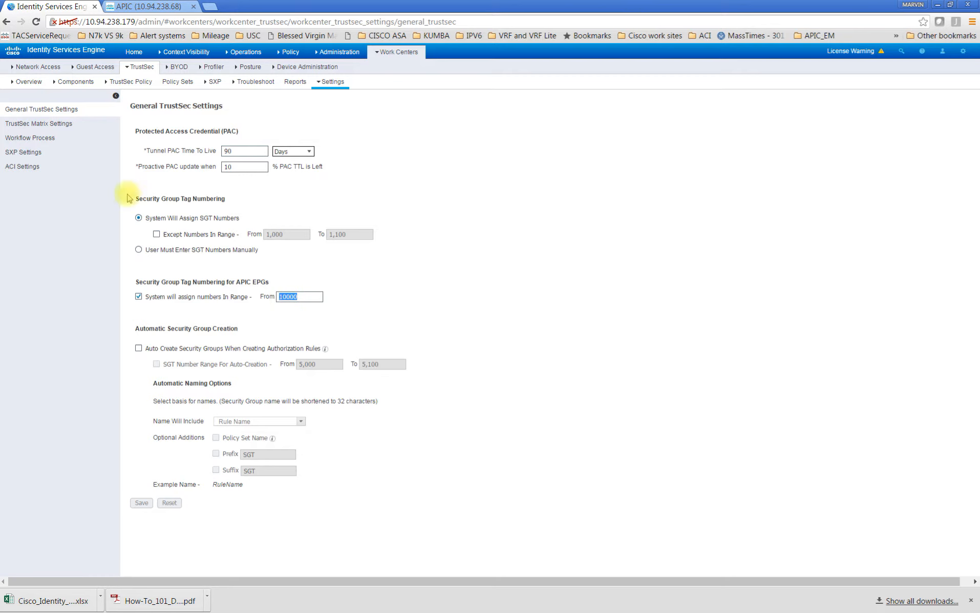
Show the TrustSec security groups with a wider Name column and try to open the Production_webISEX_EPG group
click(79, 85)
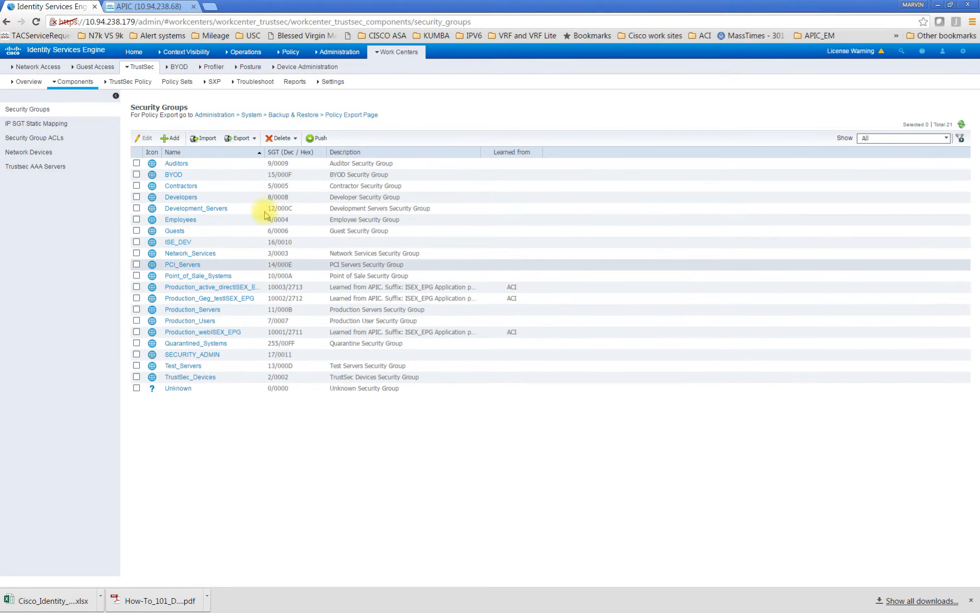
drag(266, 152, 306, 152)
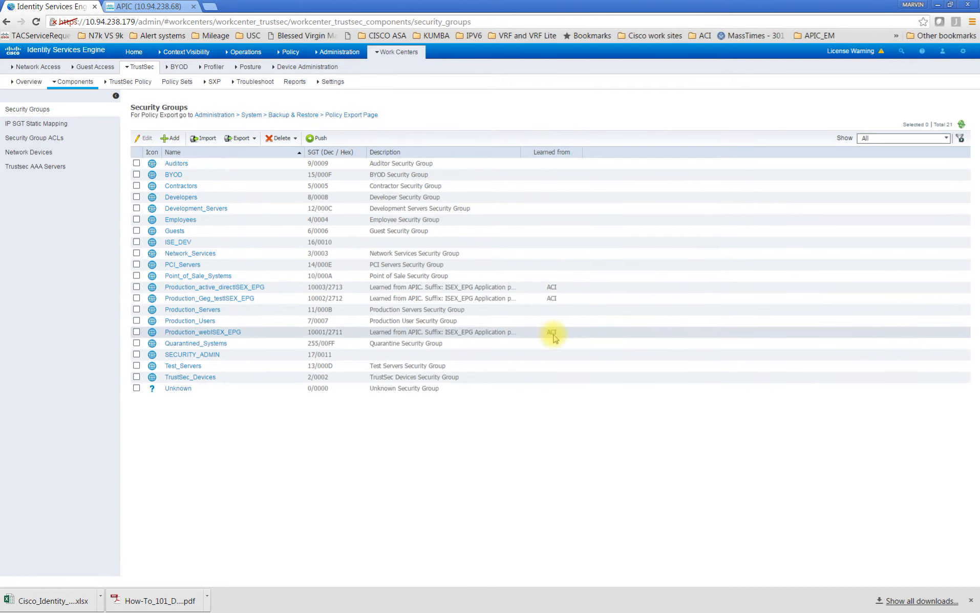
click(227, 339)
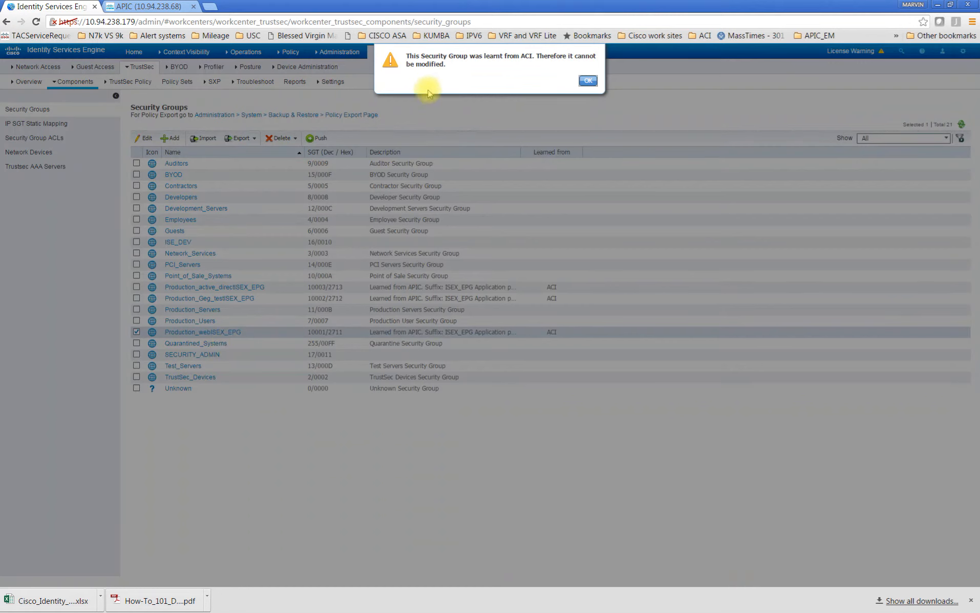
click(587, 81)
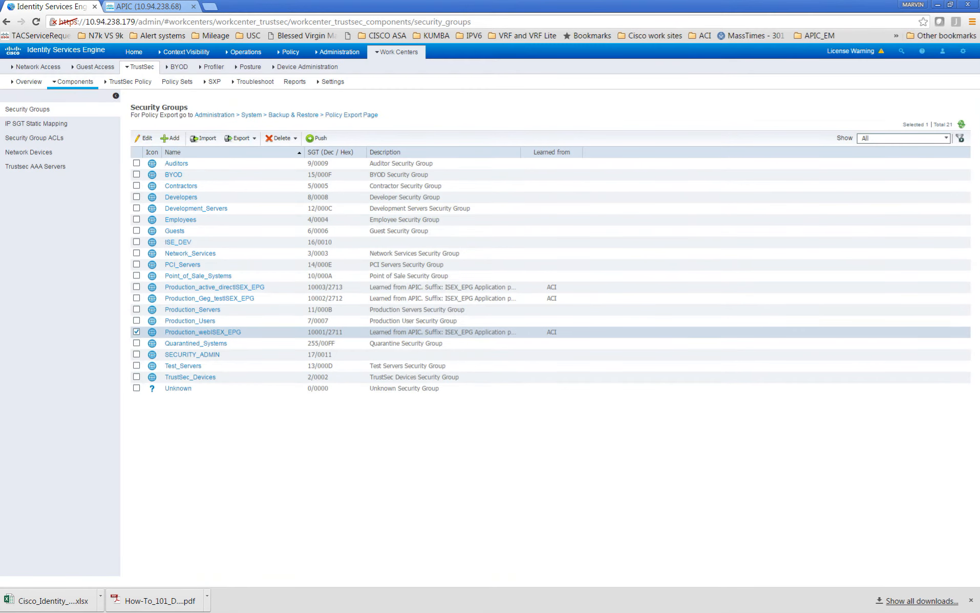
Switch to APIC and sign in as admin with the account password in Advanced mode
click(131, 7)
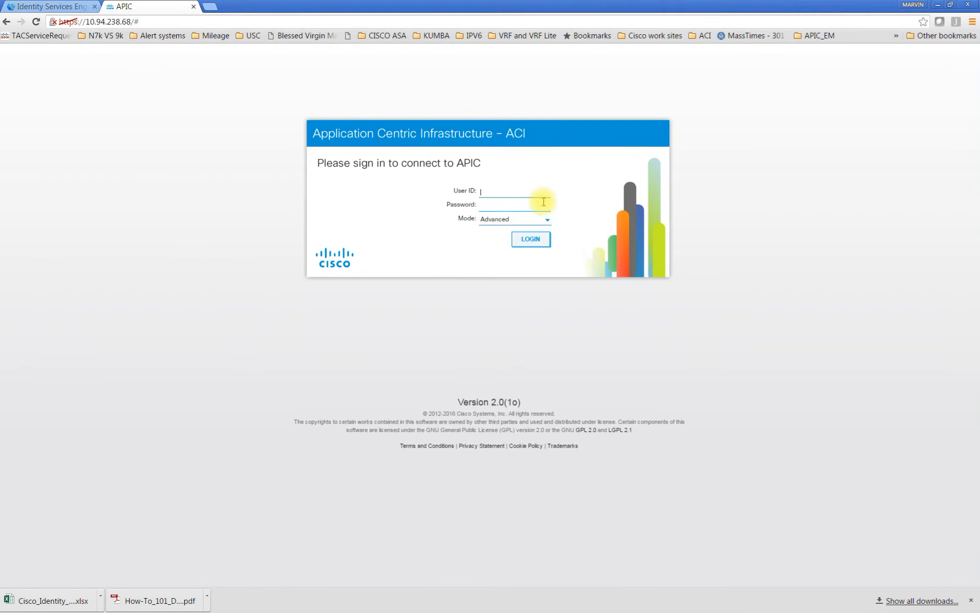
click(523, 192)
text(admin)
key(Tab)
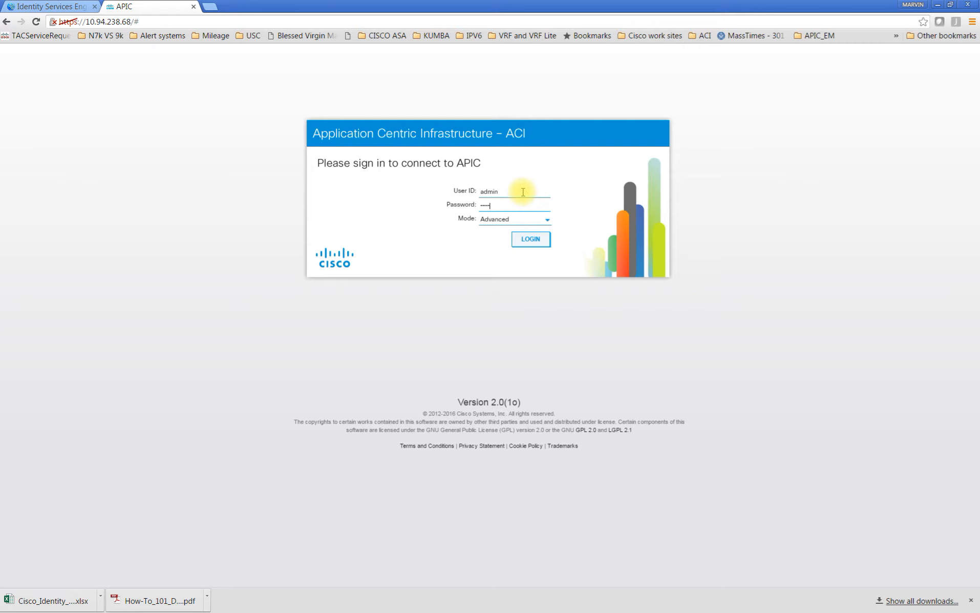
click(520, 239)
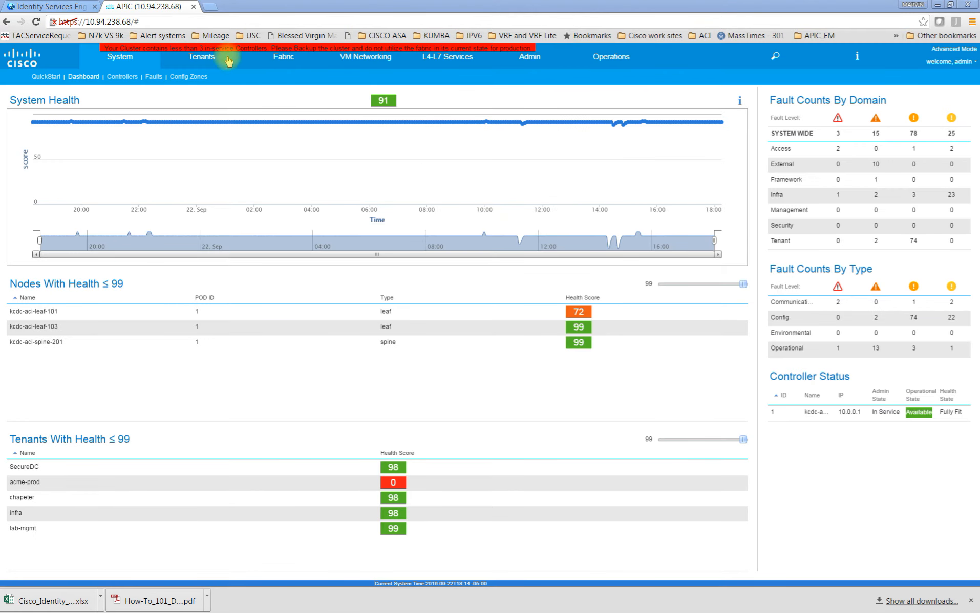
Show all tenants and open the SecureDC tenant
click(209, 65)
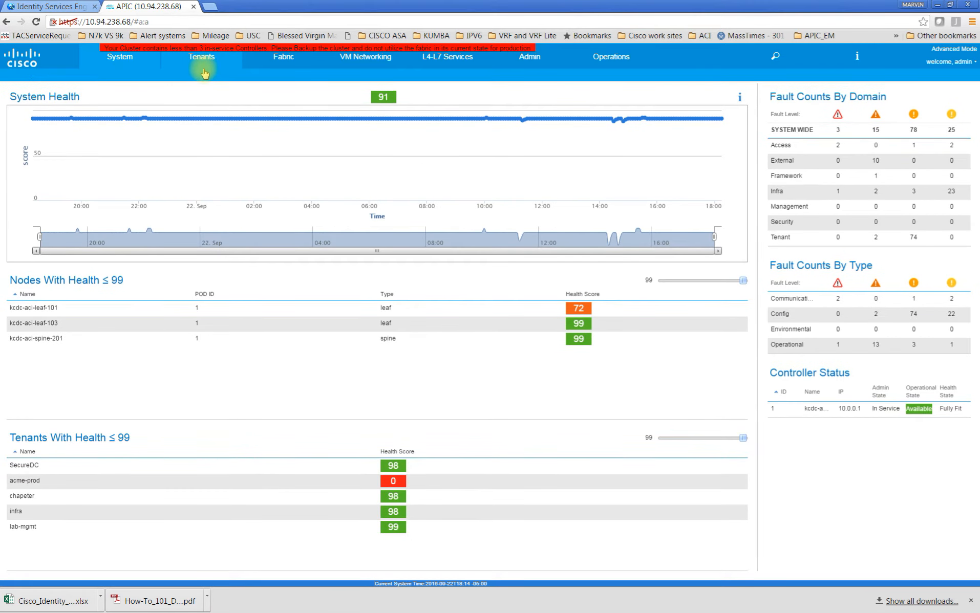
click(205, 71)
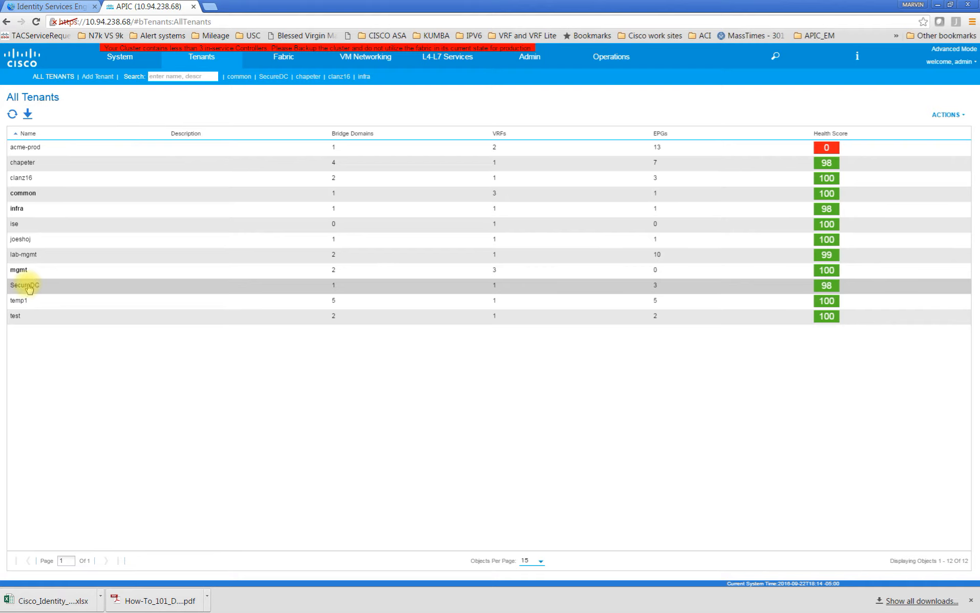
click(35, 287)
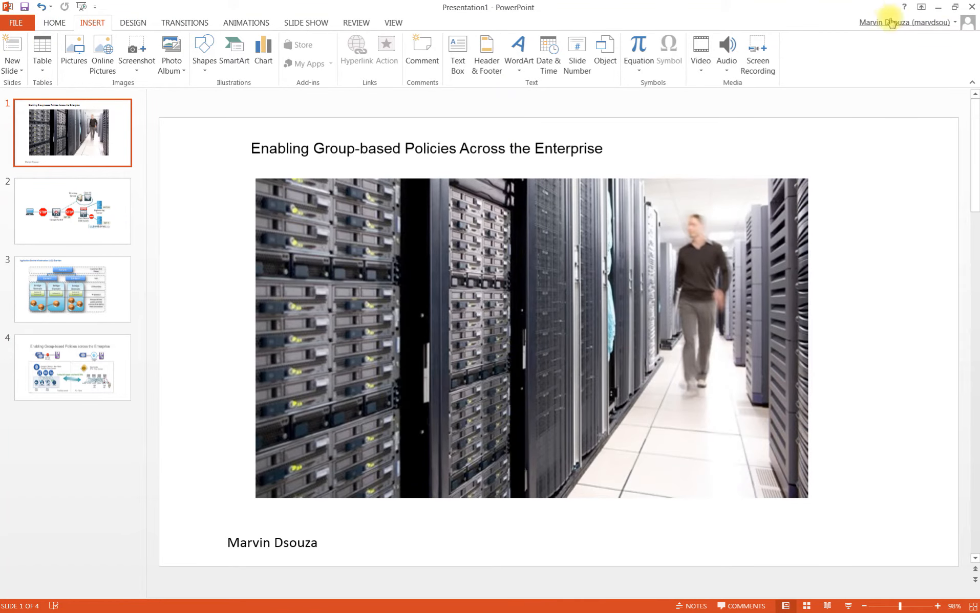
click(938, 8)
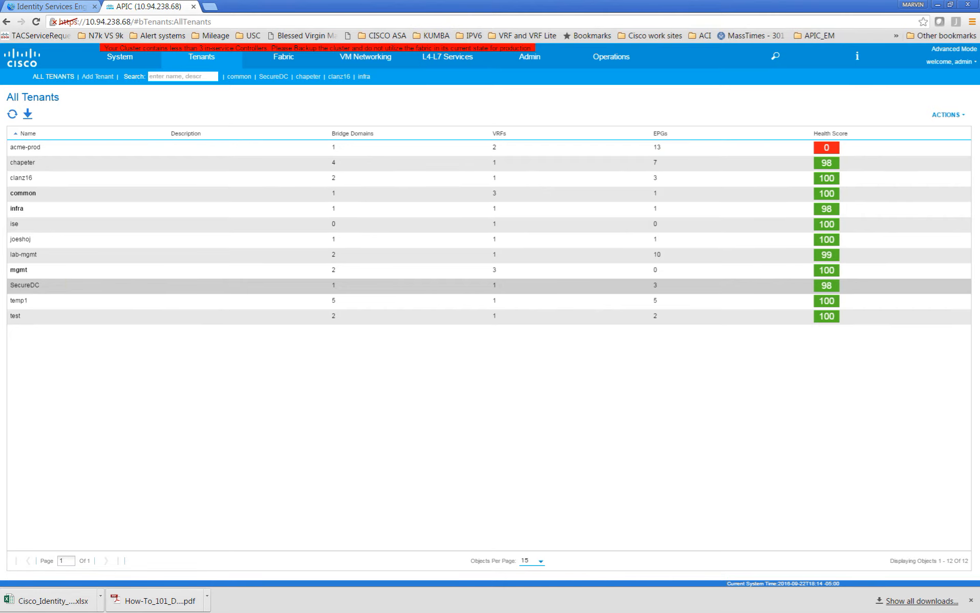
double_click(25, 286)
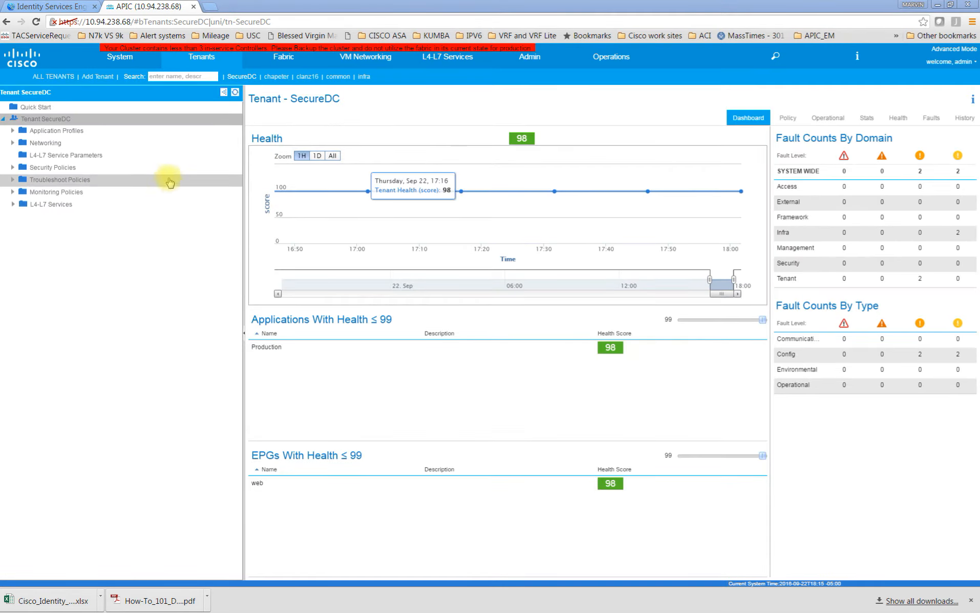
Expand the Production application profile's application EPGs and compare them with the security groups in Identity Services Engine
click(11, 132)
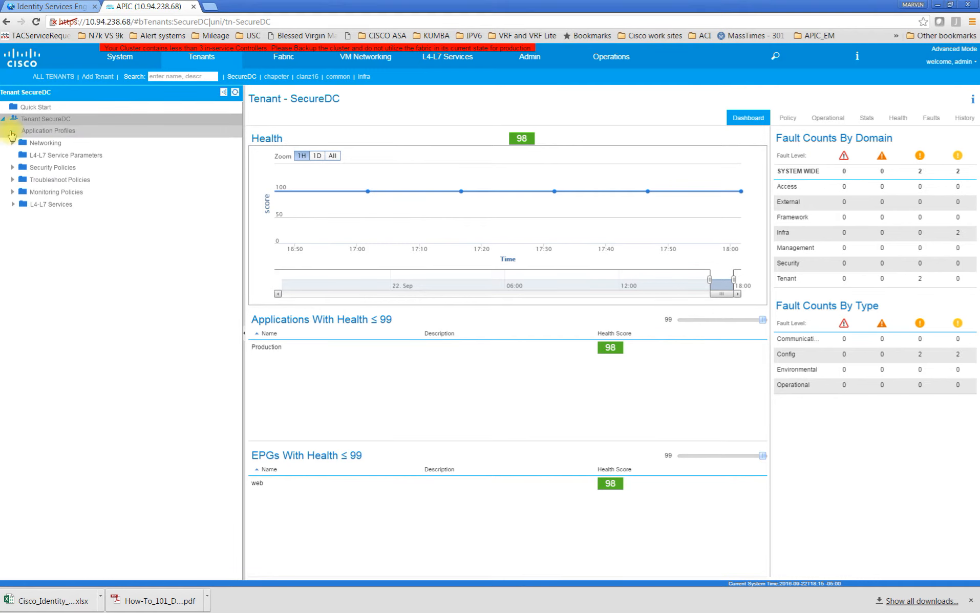
click(22, 144)
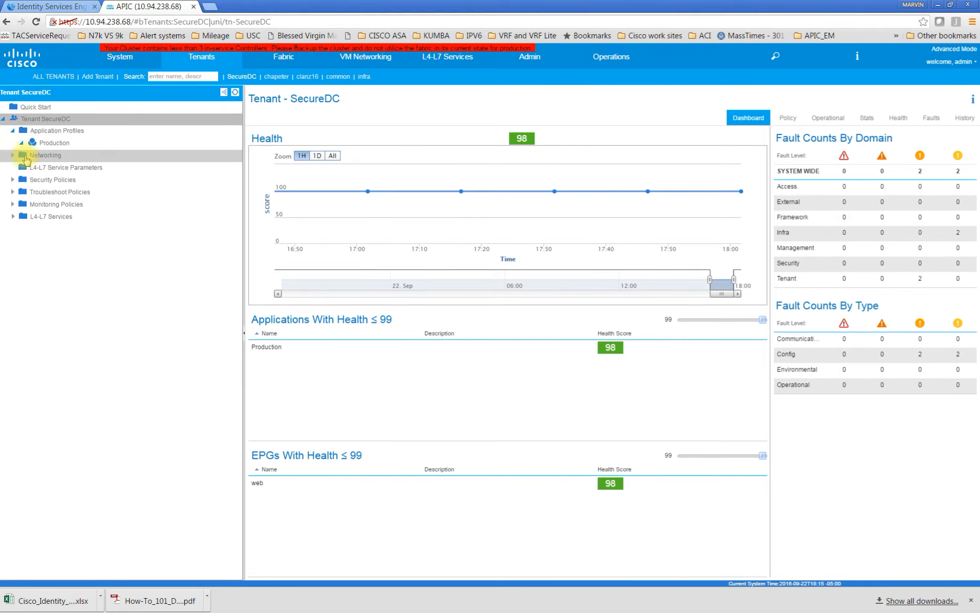
click(31, 156)
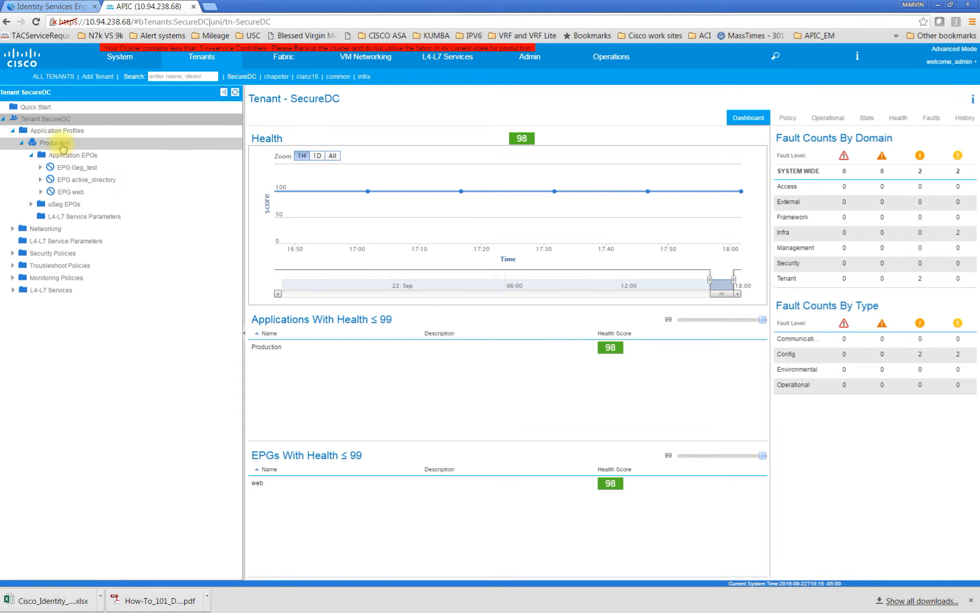
click(57, 7)
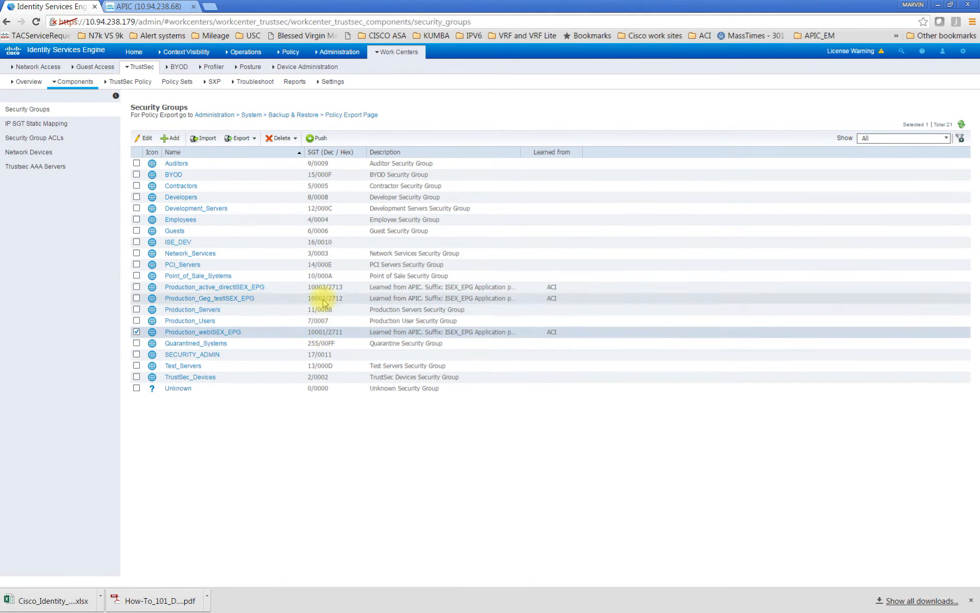
click(149, 7)
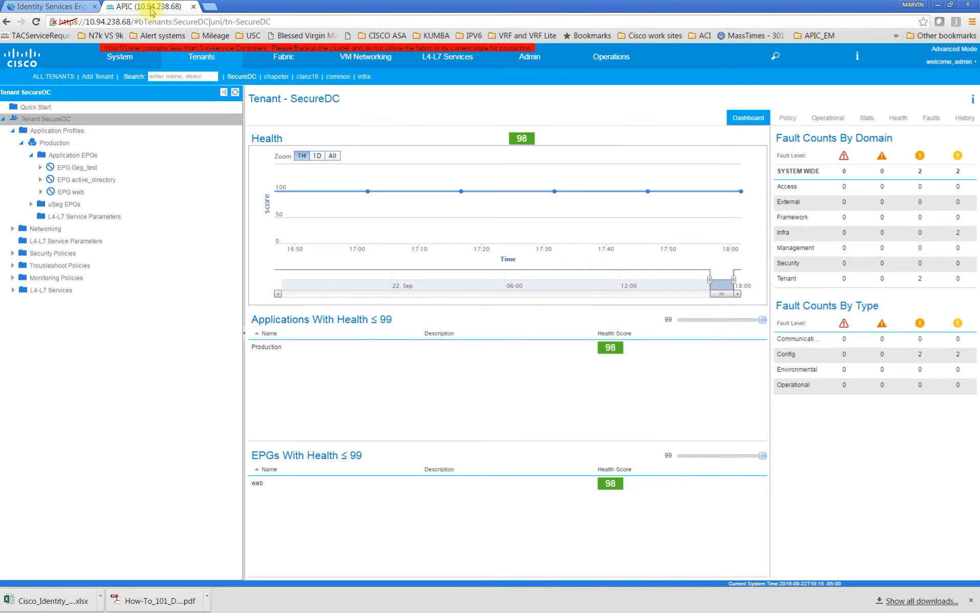
Expand the Networks folder of the 3800 external routed network in APIC and look through its SGT-derived networks
click(12, 230)
click(23, 279)
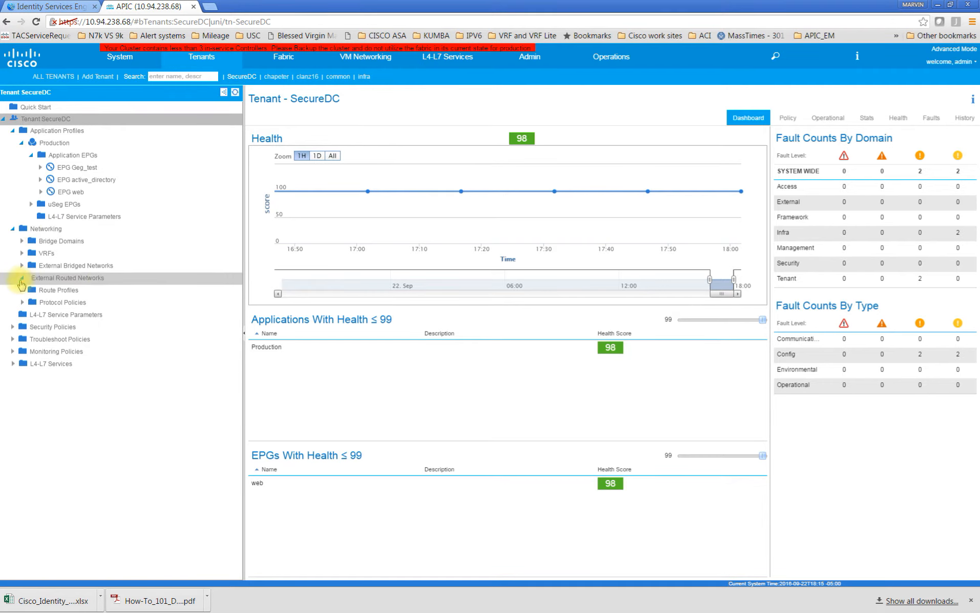
click(32, 315)
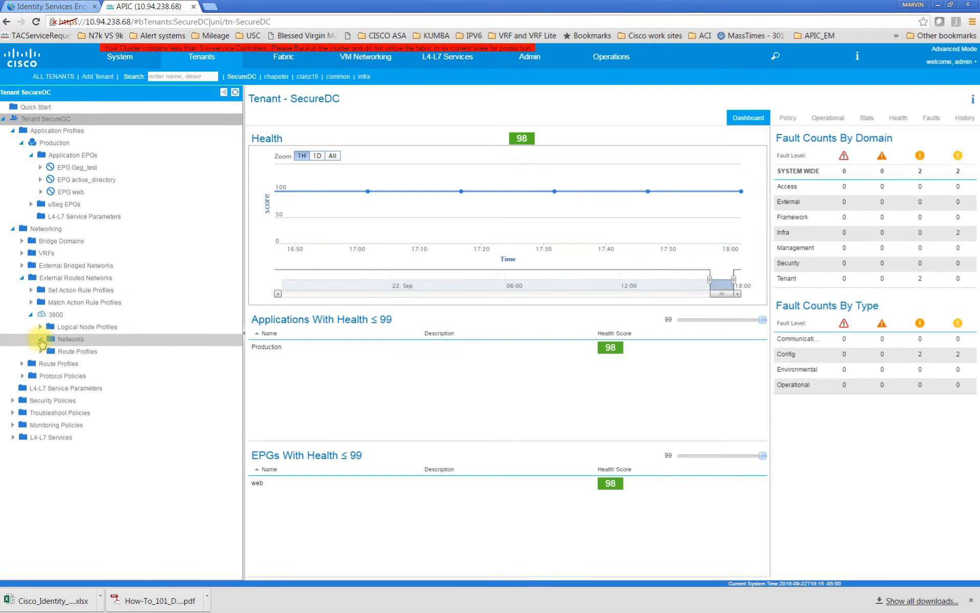
click(41, 340)
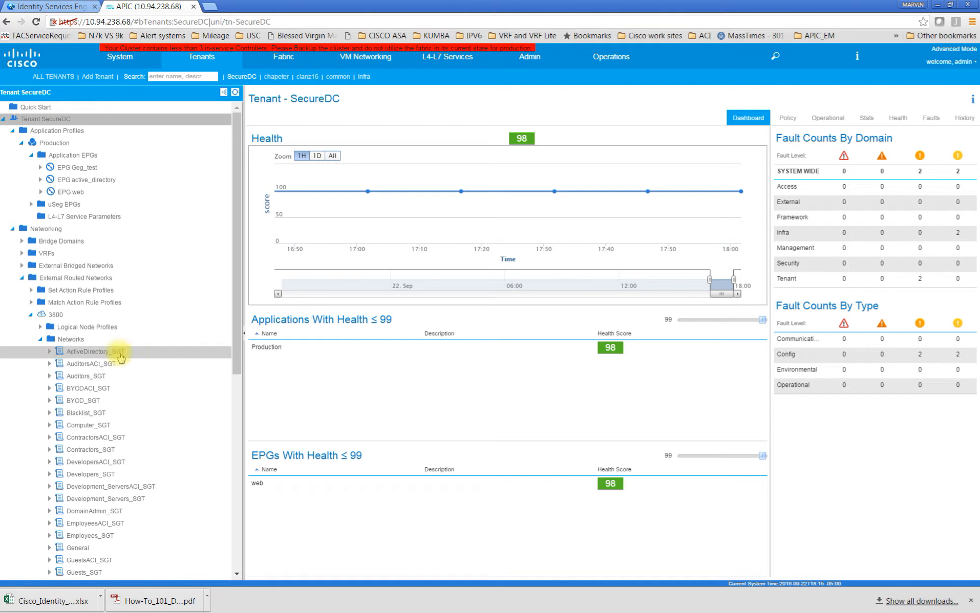
drag(236, 350, 236, 517)
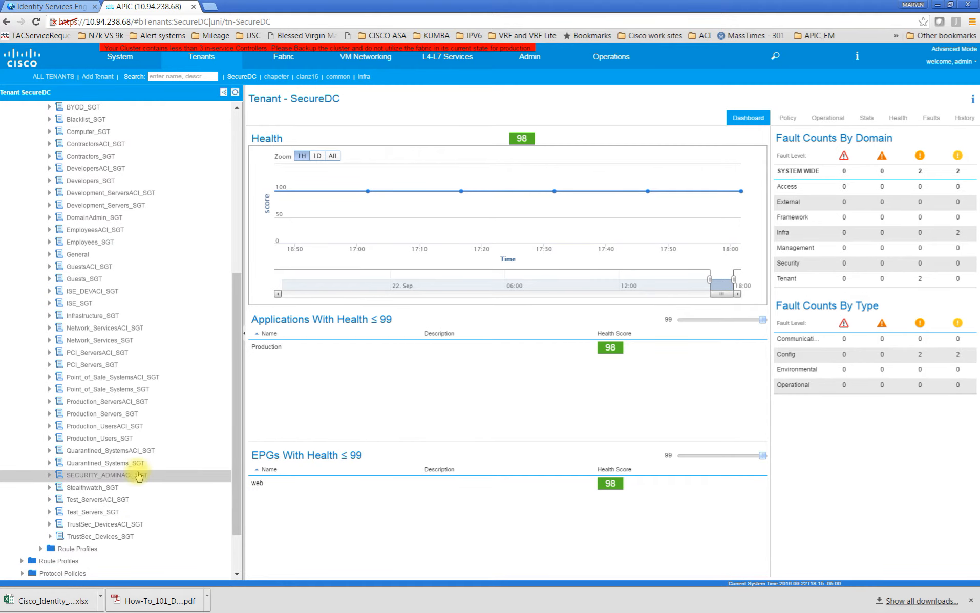
Compare the ISE security groups with the networks under 3800 in APIC, then collapse the Networks folder
click(50, 6)
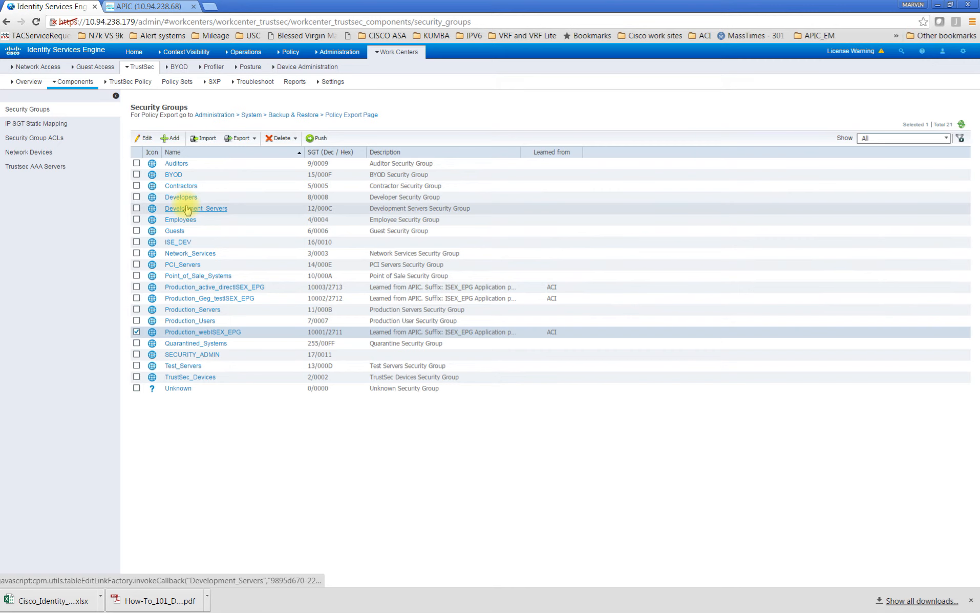
click(146, 6)
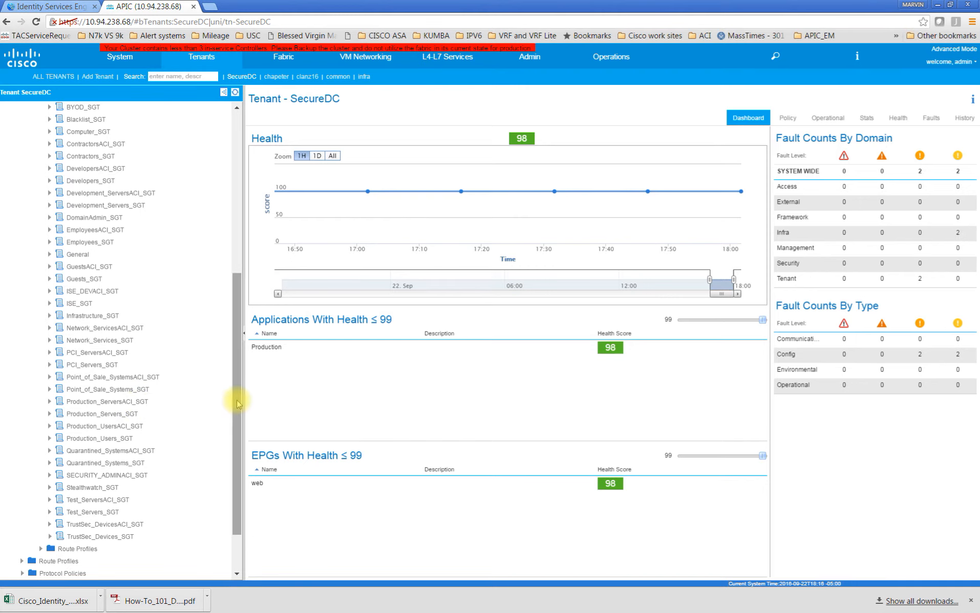
drag(237, 403, 242, 280)
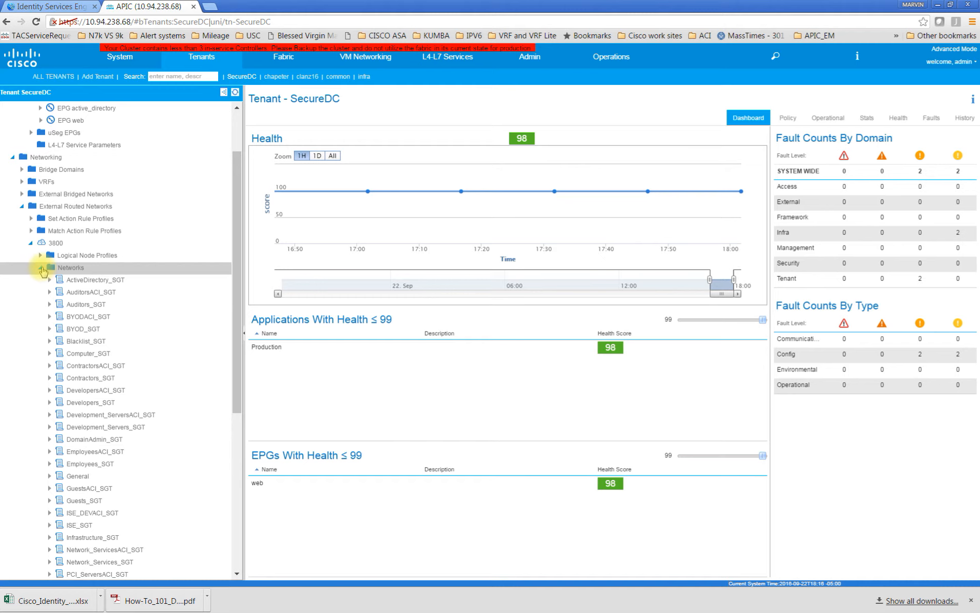
click(42, 268)
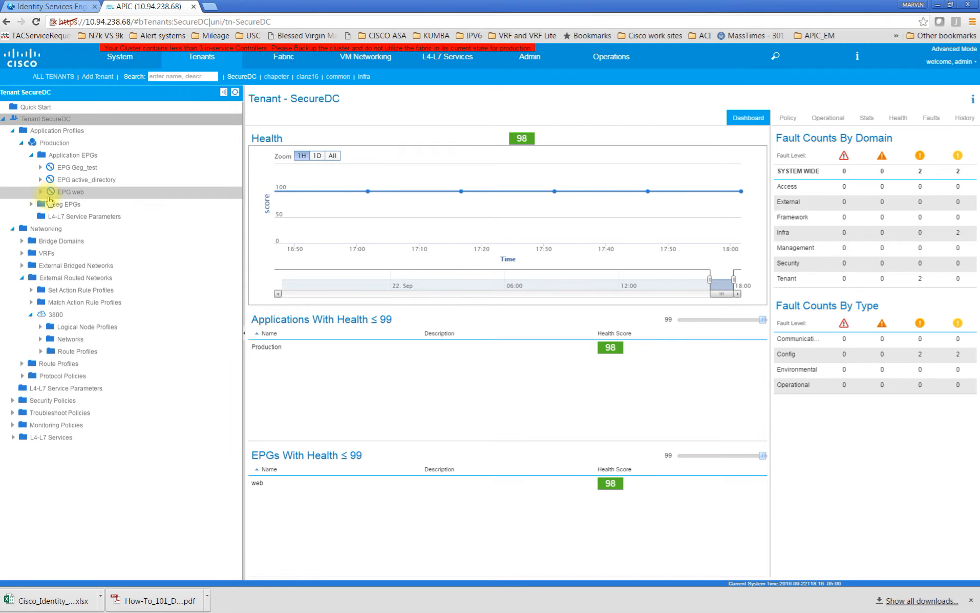
Open the web EPG, then check Network adapter 1's port group in secdc-web-server-3's settings in vSphere Client
double_click(70, 192)
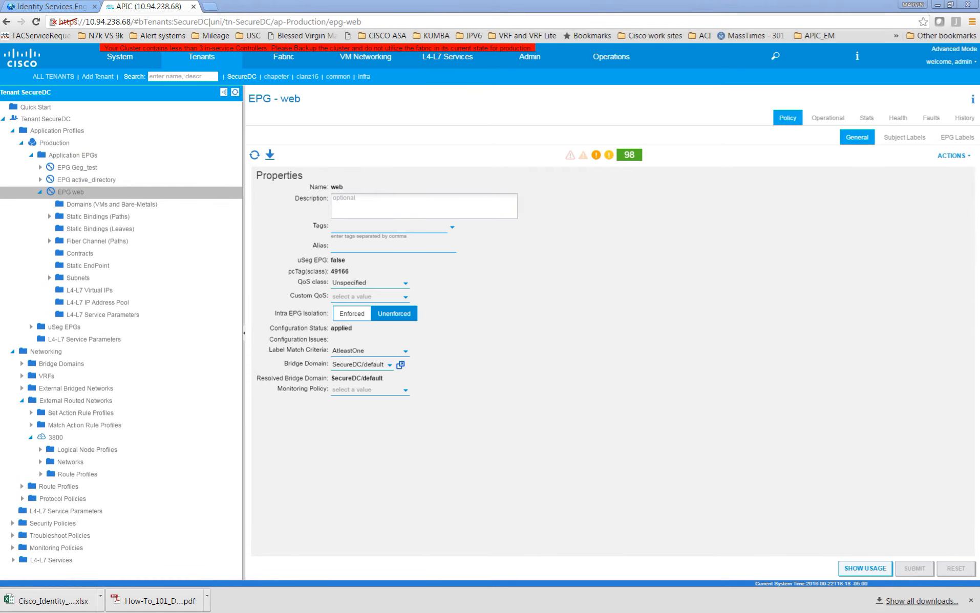
drag(157, 64, 610, 153)
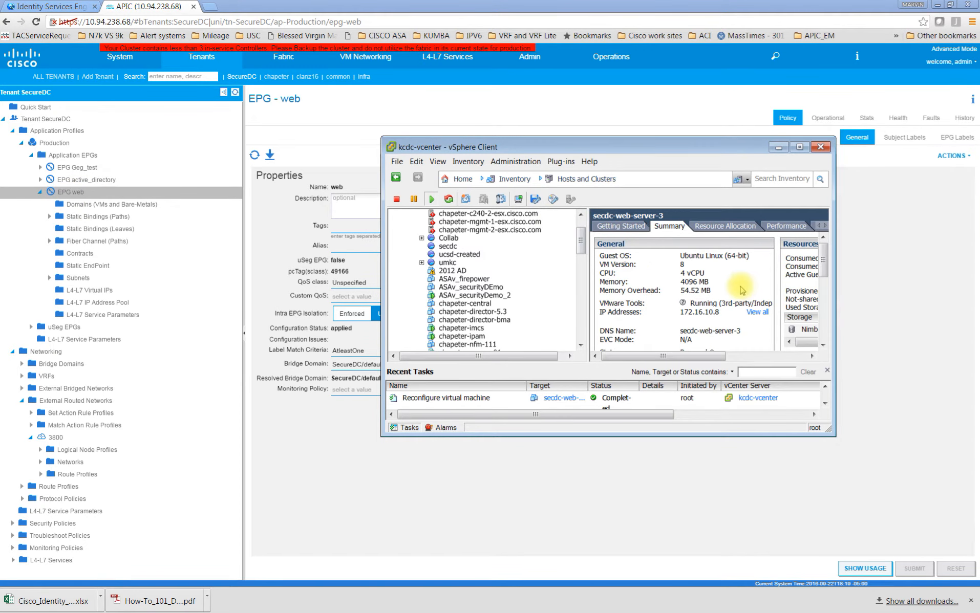
click(799, 147)
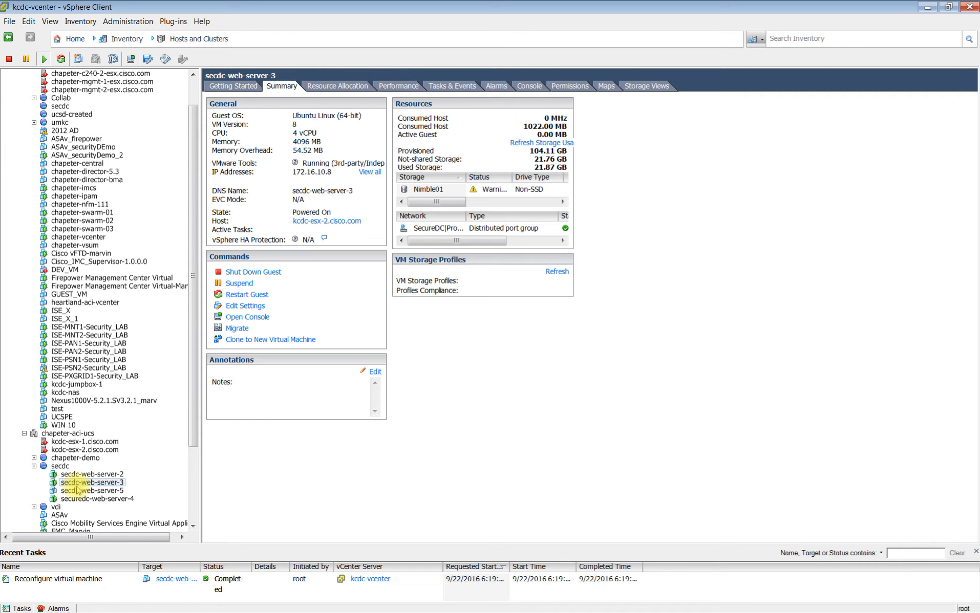
click(250, 305)
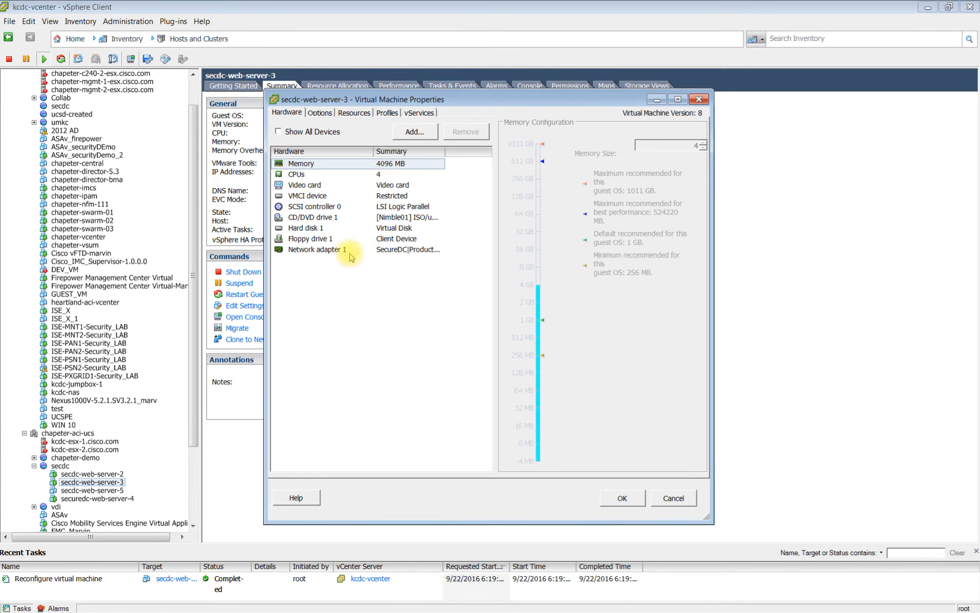
click(350, 252)
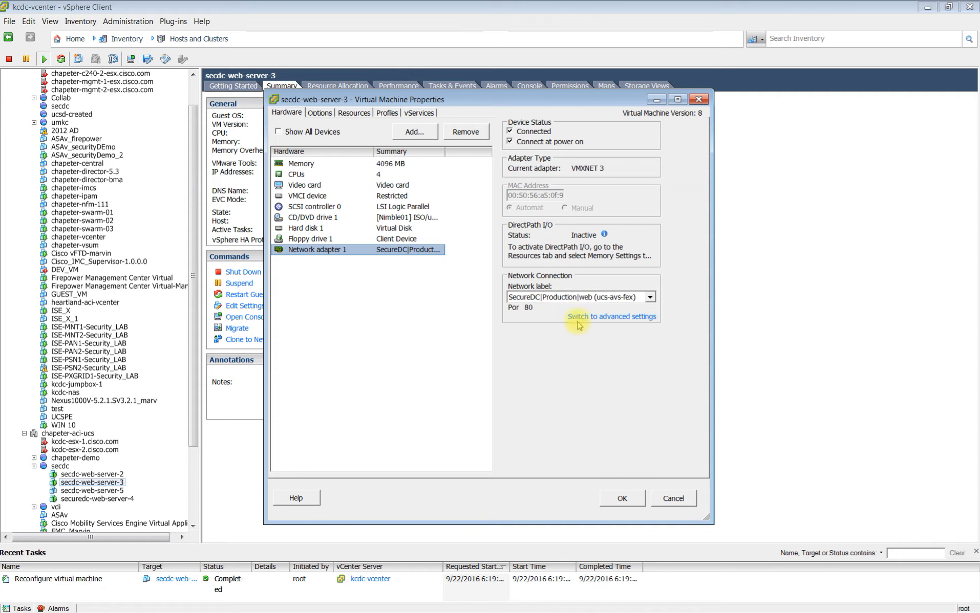
click(622, 498)
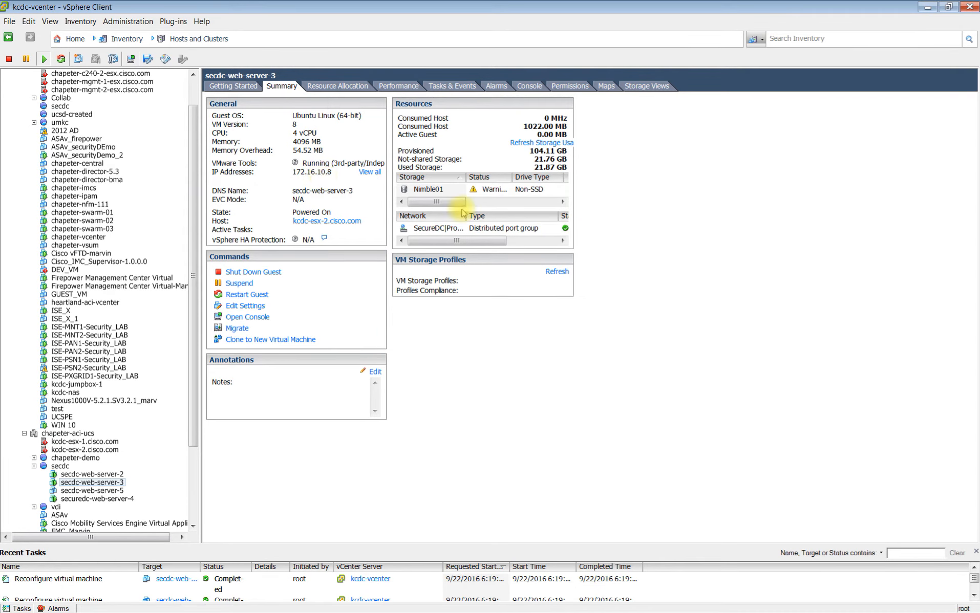
click(931, 10)
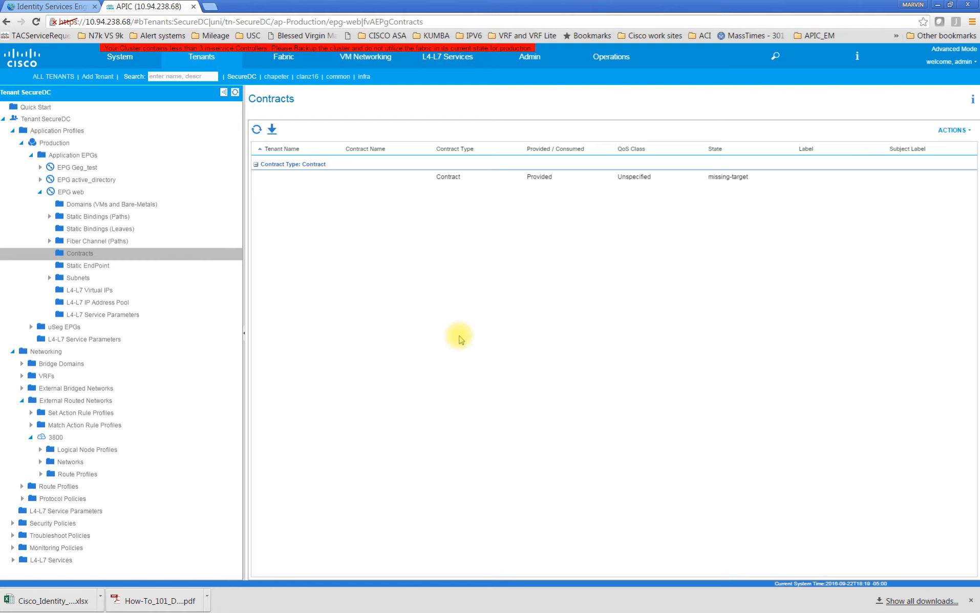
Open the web EPG's contracts in APIC and look through the SGT networks under the 3800 external routed network
click(41, 462)
drag(238, 324, 248, 513)
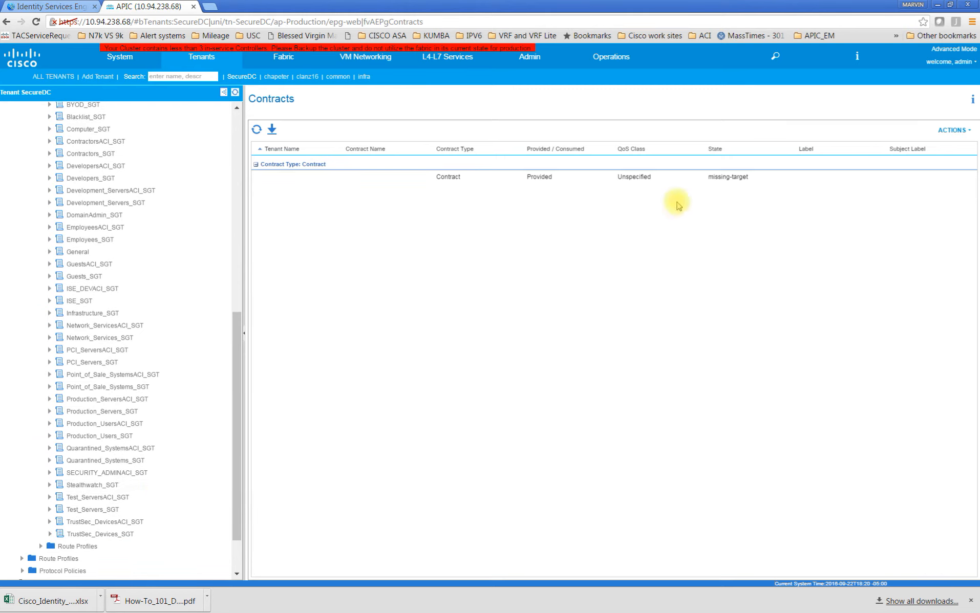
drag(240, 357, 237, 184)
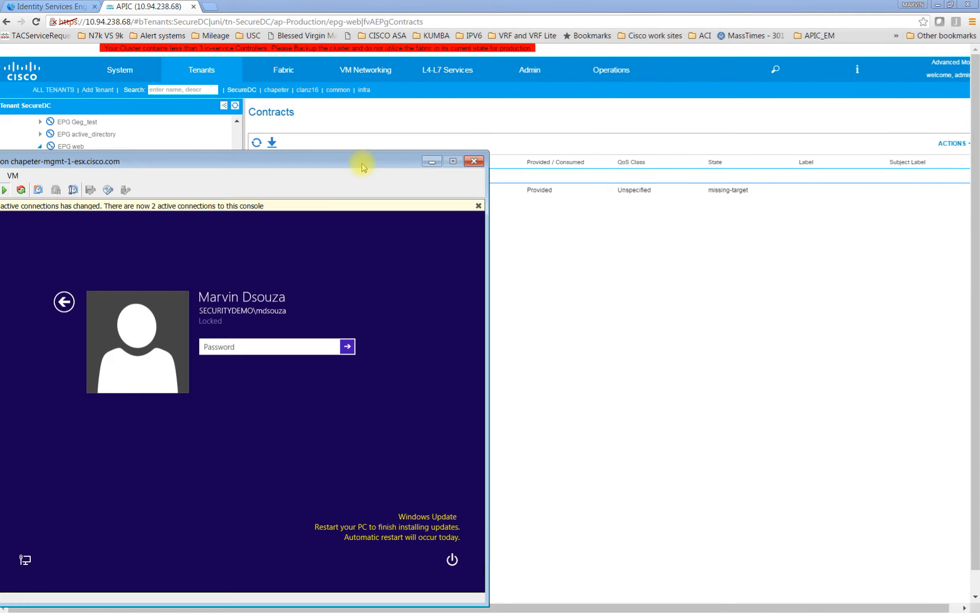
Bring up the WIN 10 virtual machine console and unlock it with the account password
drag(358, 162, 536, 93)
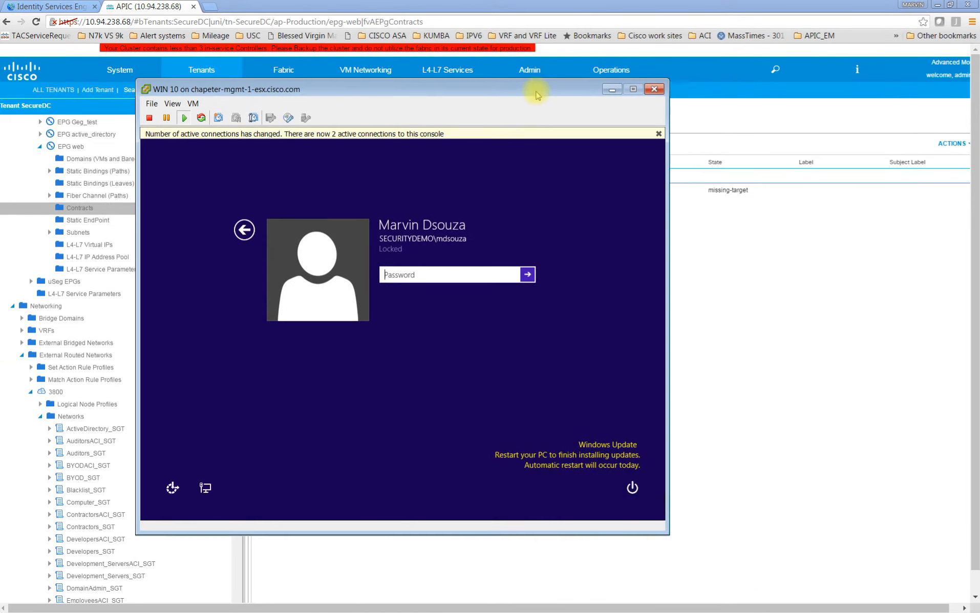
click(416, 273)
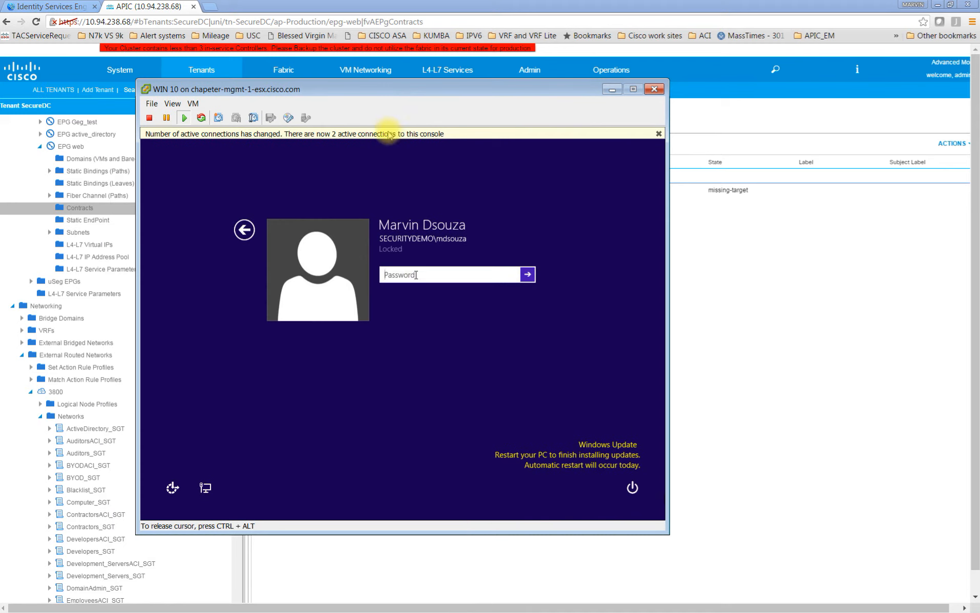
text(•••••)
click(529, 278)
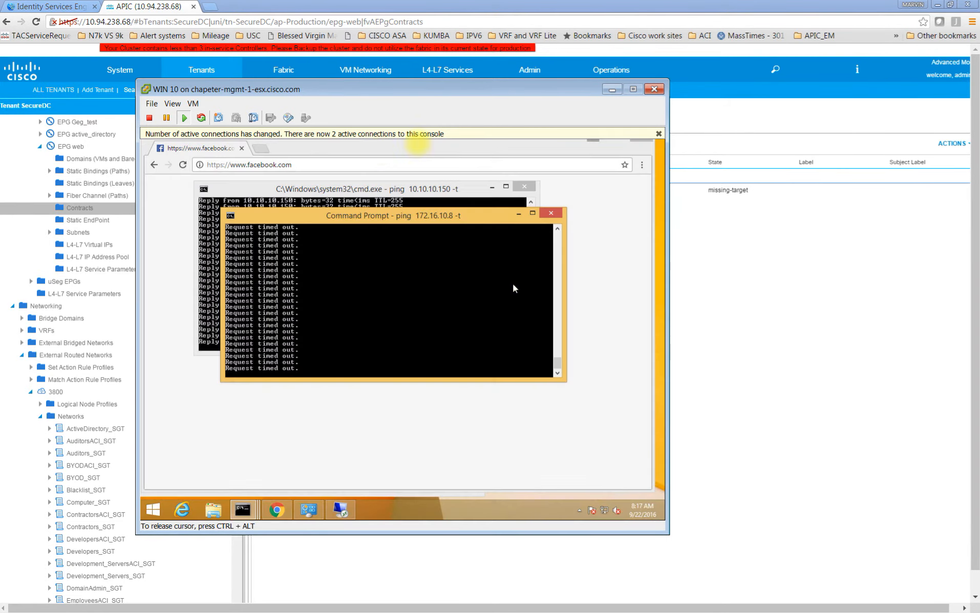
Stop the running ping on the WIN 10 machine and restart the continuous ping to 172.16.10.8
key(ctrl+c)
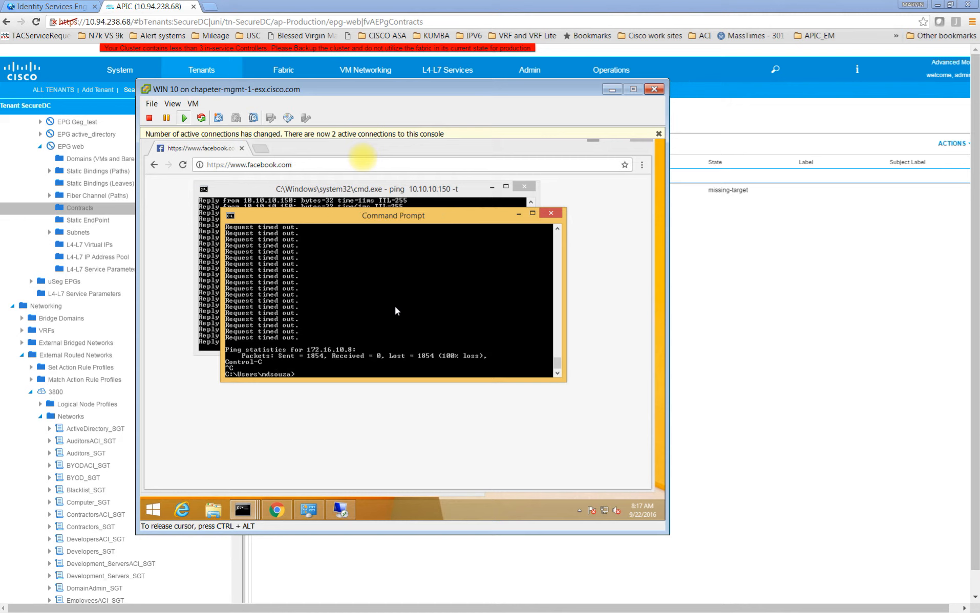
key(Up)
key(Return)
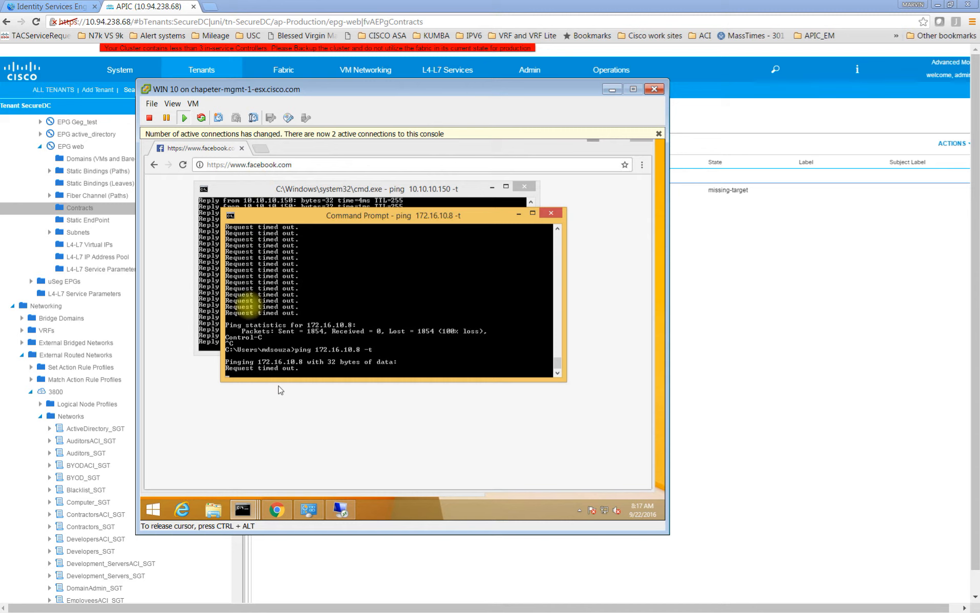
Stop the ping to 10.10.10.150 in the other WIN 10 command prompt and run ipconfig to view the IP address
click(215, 285)
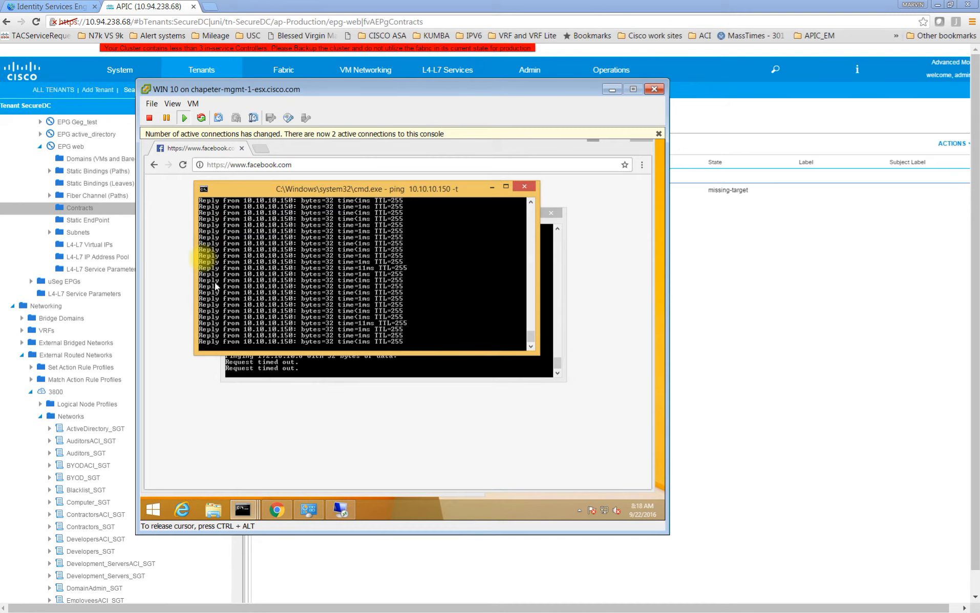
key(ctrl+c)
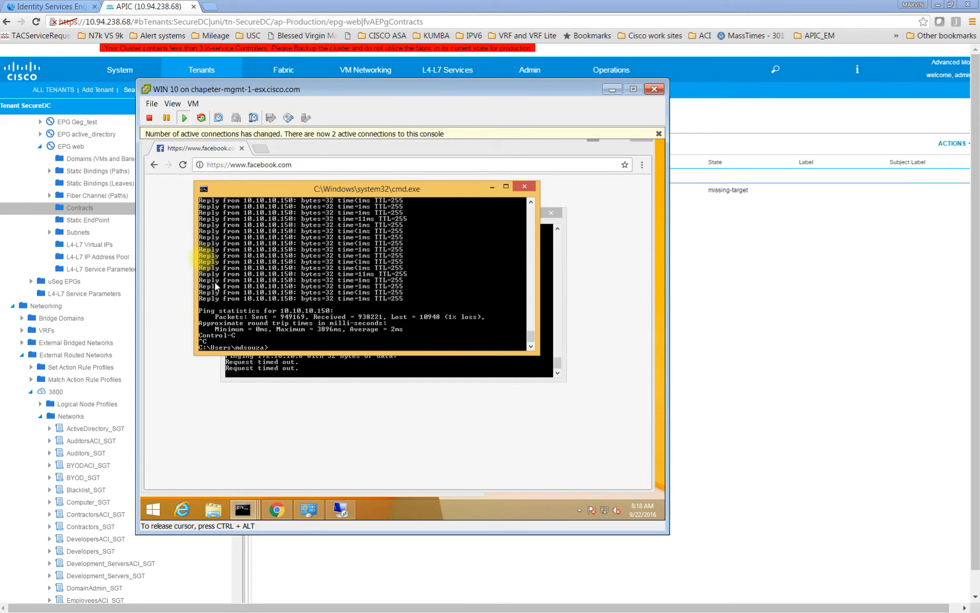
text(ipconfig)
key(Return)
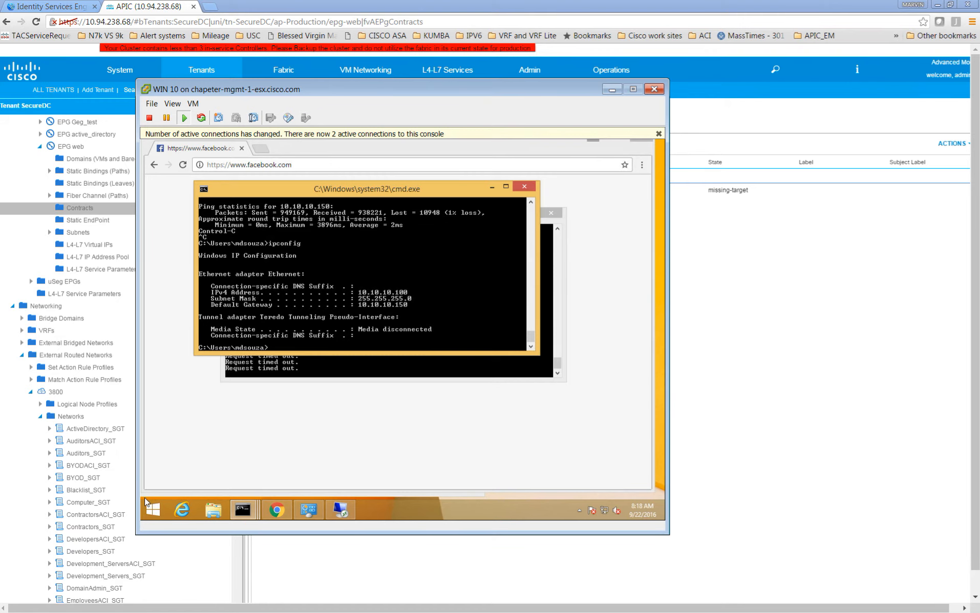
Switch to the DEV_VM console, unlock it with the account password, and leave the Windows activation screen for the desktop
click(127, 503)
drag(0, 266, 748, 166)
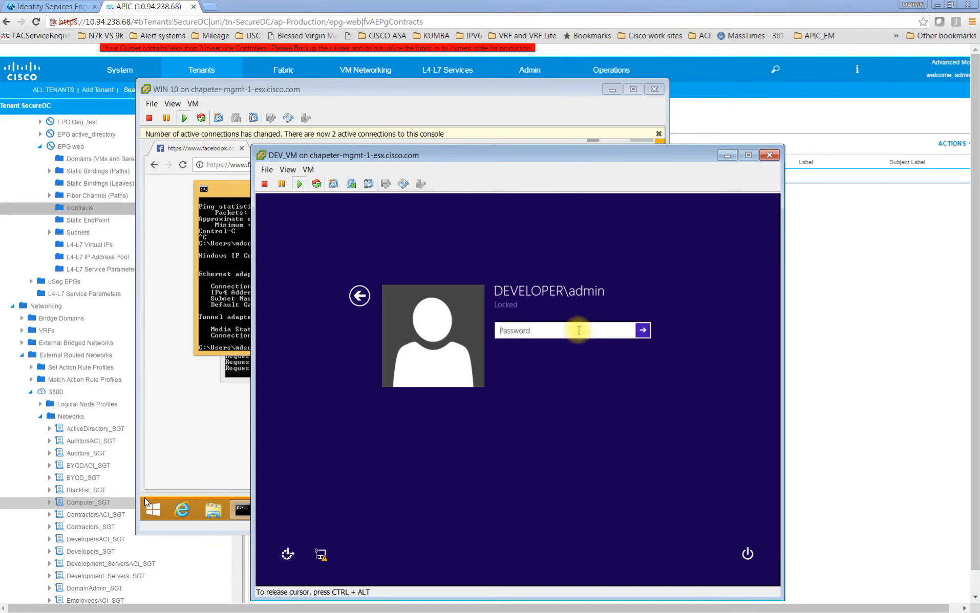
text(c)
key(Return)
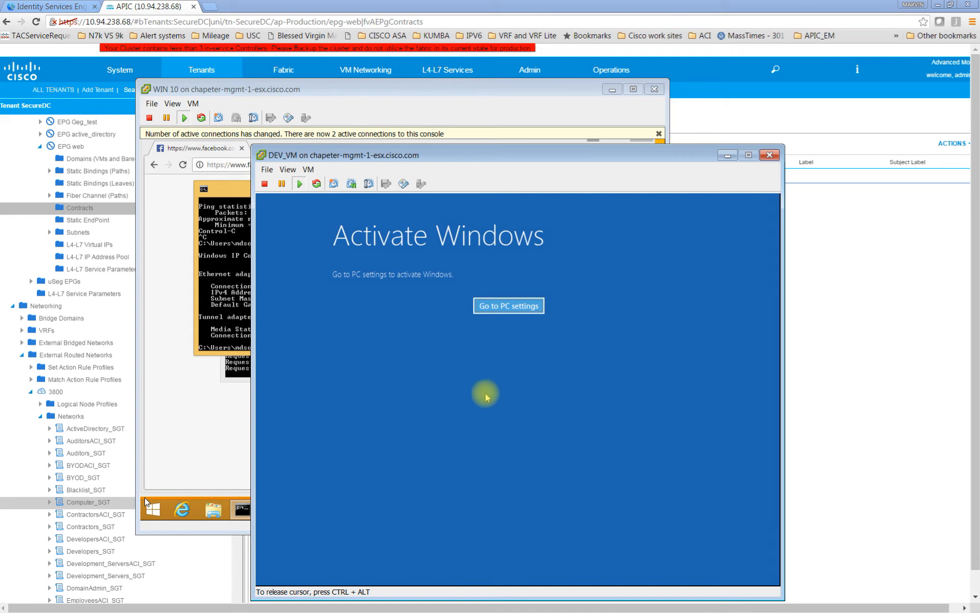
click(486, 310)
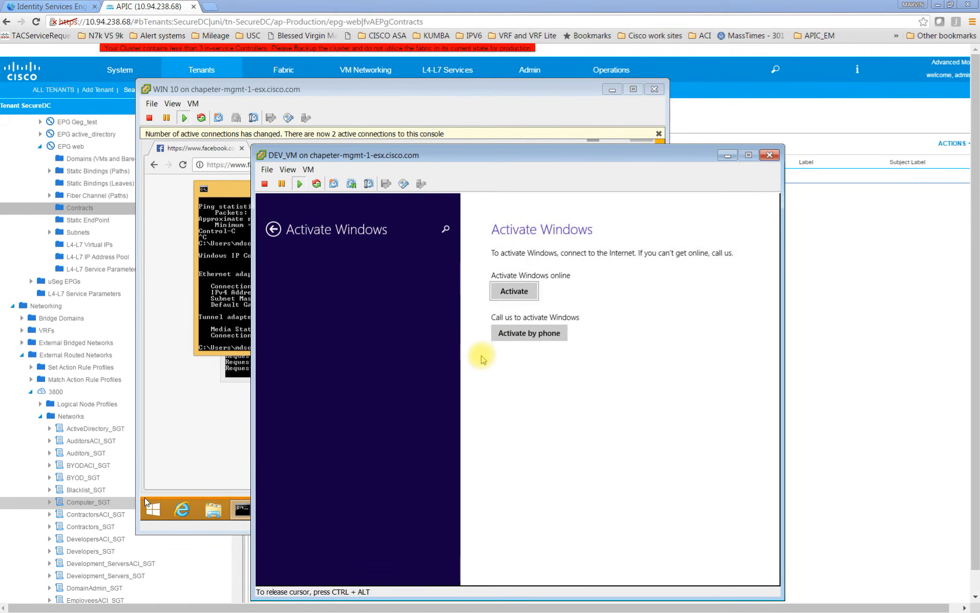
key(super)
click(388, 528)
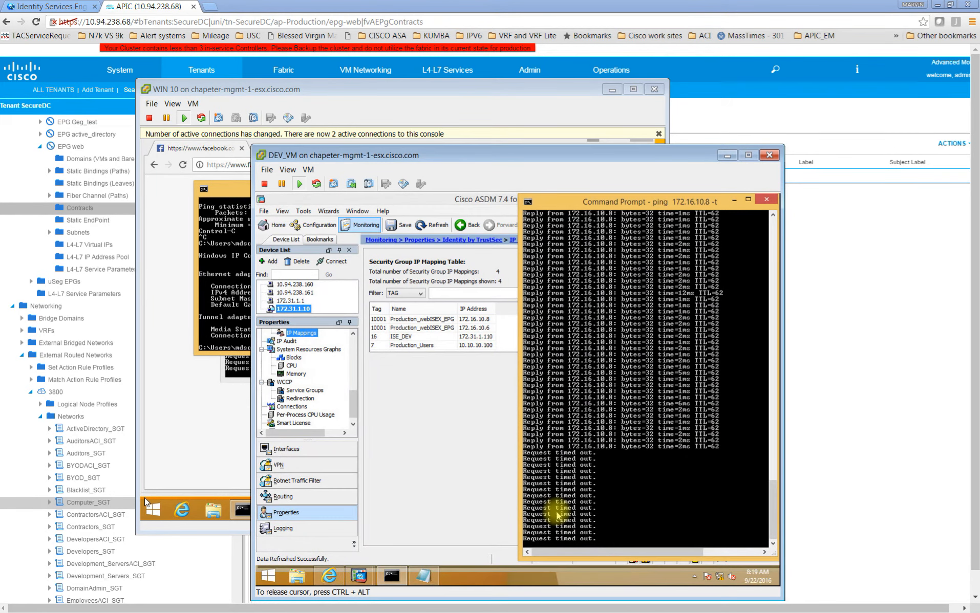
Stop the running ping on DEV_VM and restart the continuous ping to 172.16.10.8
key(ctrl+c)
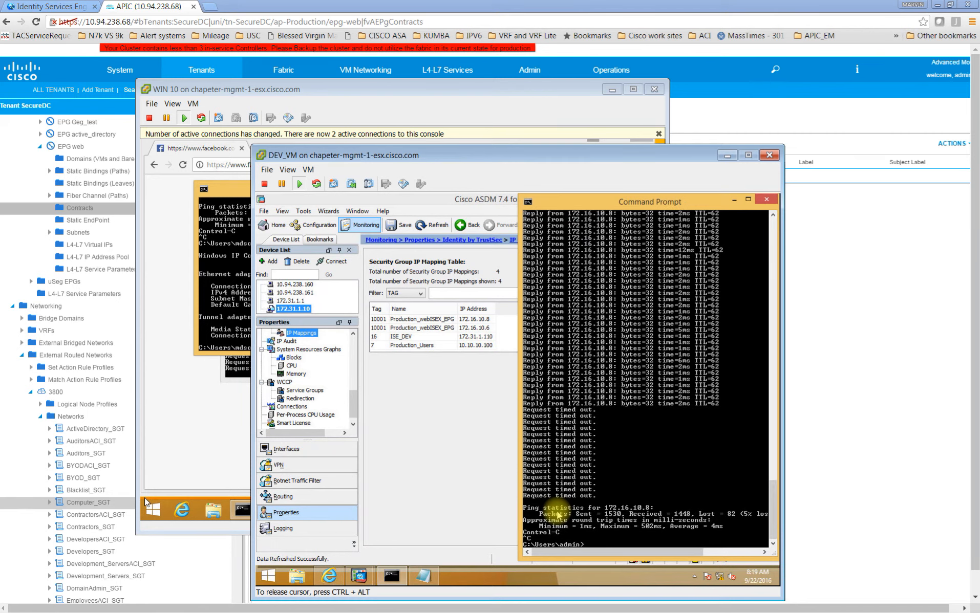
key(Up)
key(Return)
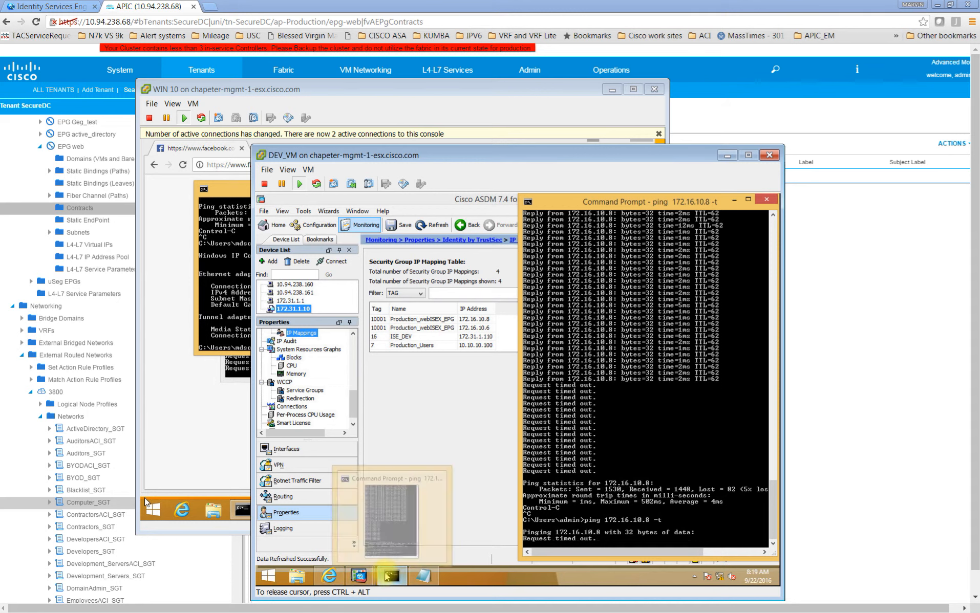
Open a second command prompt on DEV_VM and run ipconfig to view its IP address
right_click(392, 577)
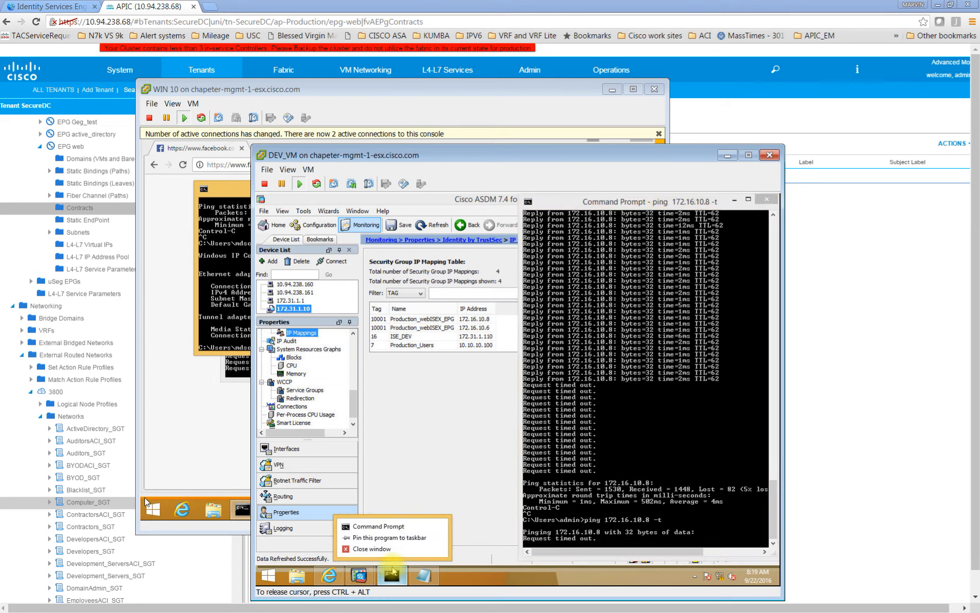
click(374, 528)
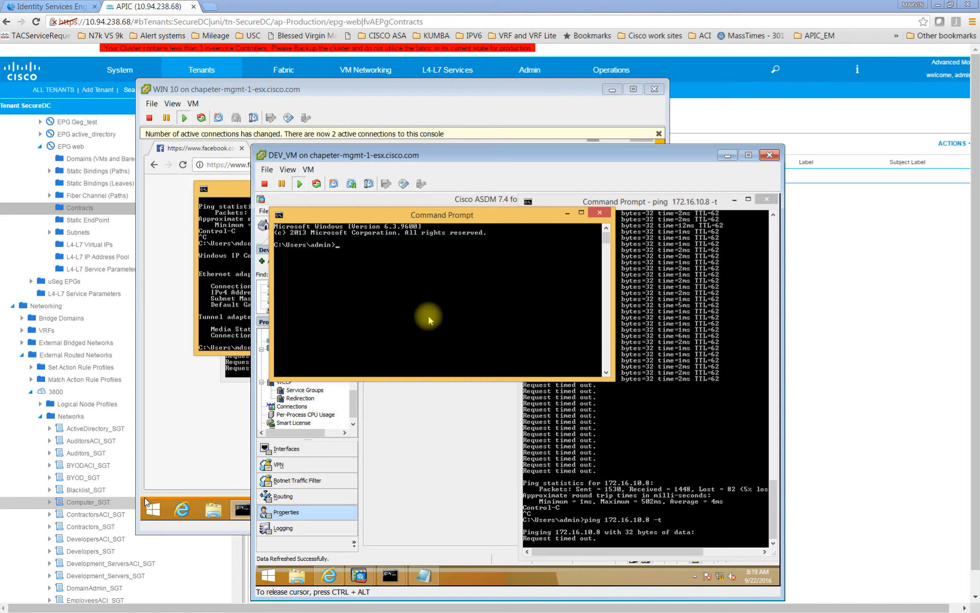
text(ipconfig)
key(Return)
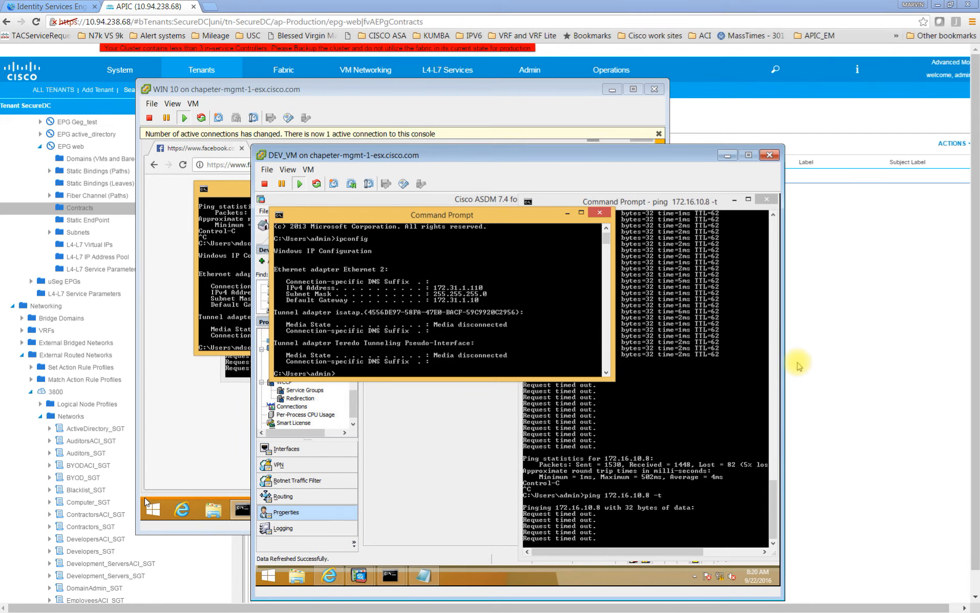
Switch to the Identity Services Engine page and open the IP SGT static mapping list of the TrustSec components
click(798, 365)
click(46, 7)
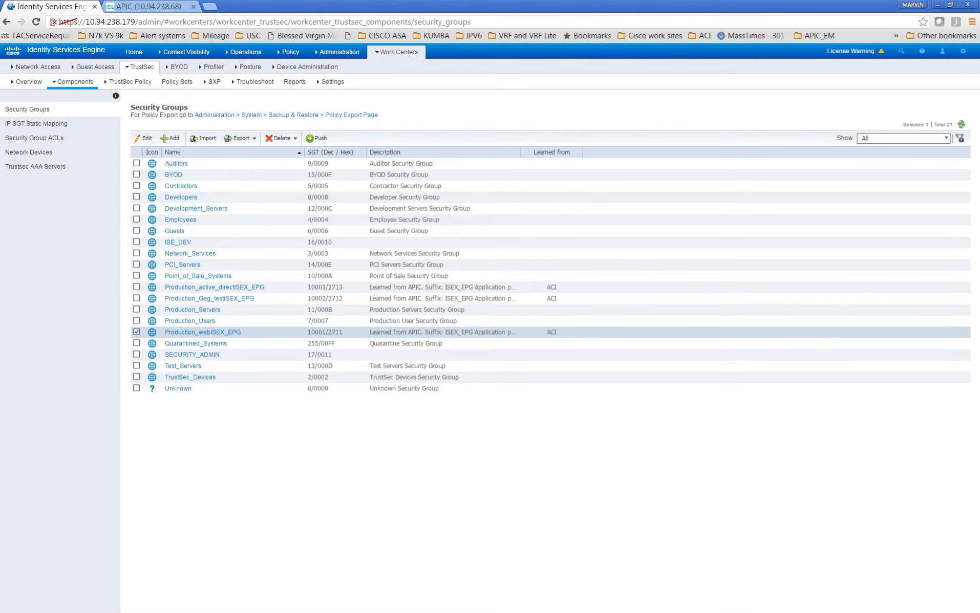
click(60, 130)
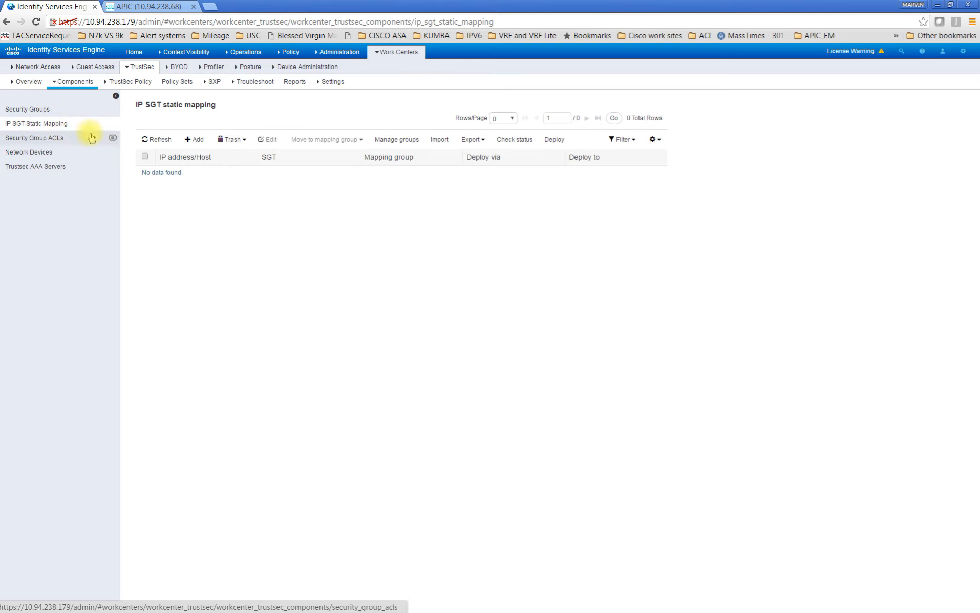
mouse_move(150, 76)
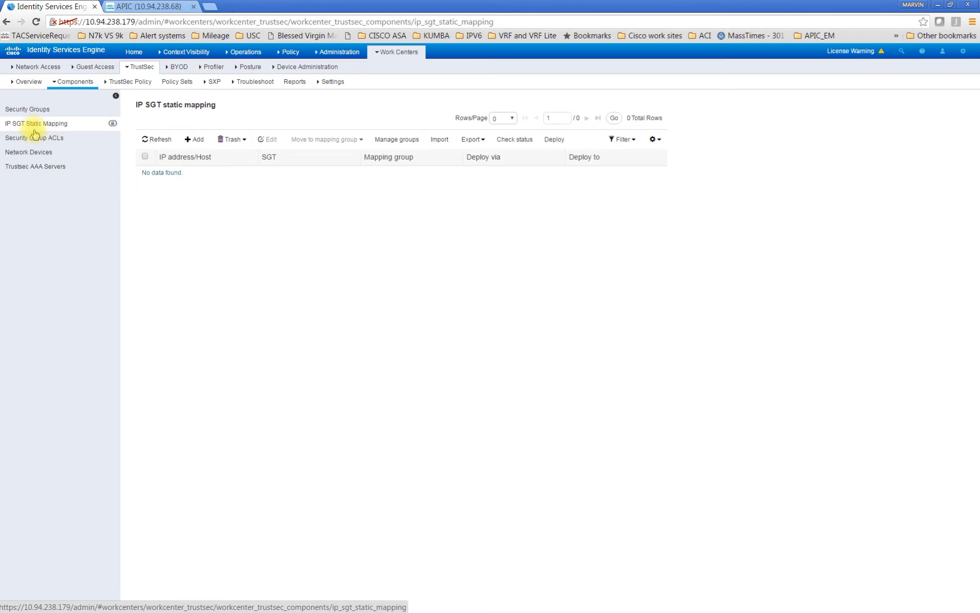
Add and save a static mapping of IP address 172.31.1.110 to the Contractors (5/0005) SGT, sent to the default SXP domain
click(197, 140)
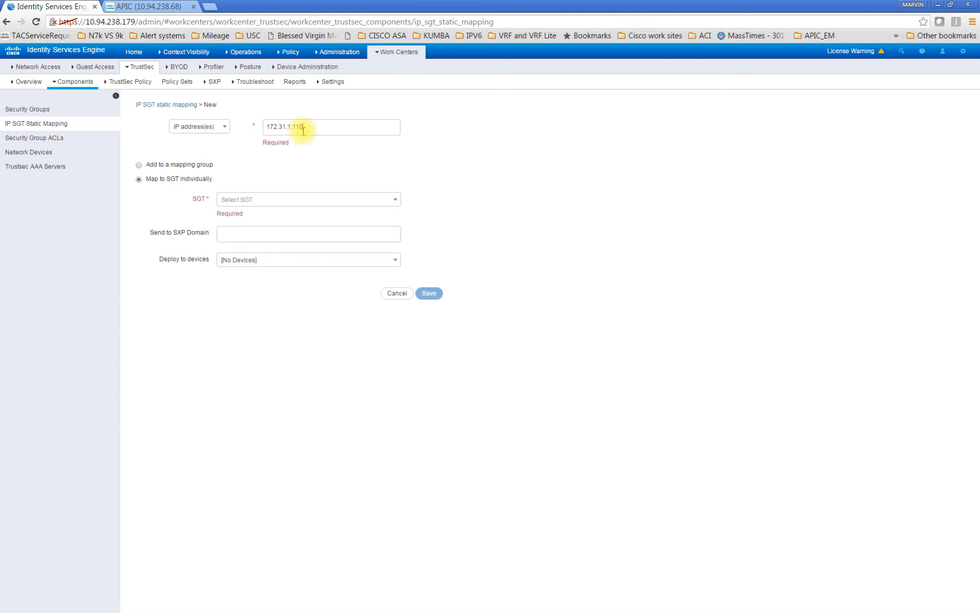
click(395, 200)
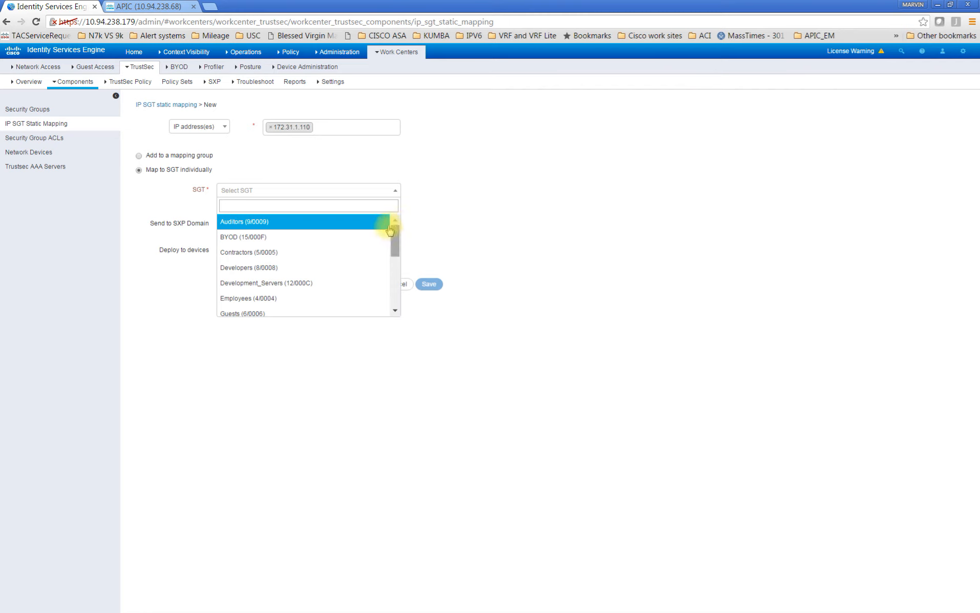
click(334, 253)
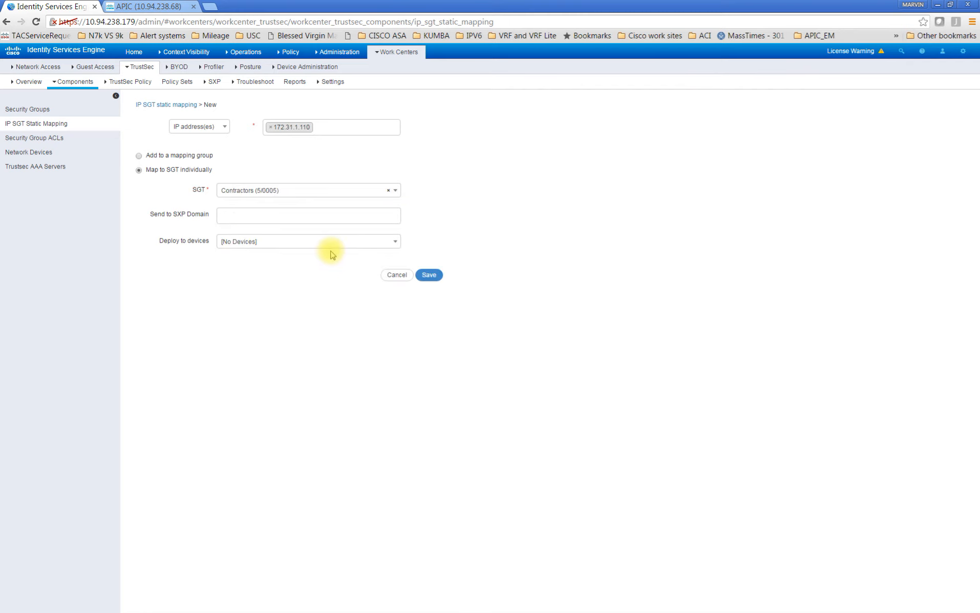
click(338, 214)
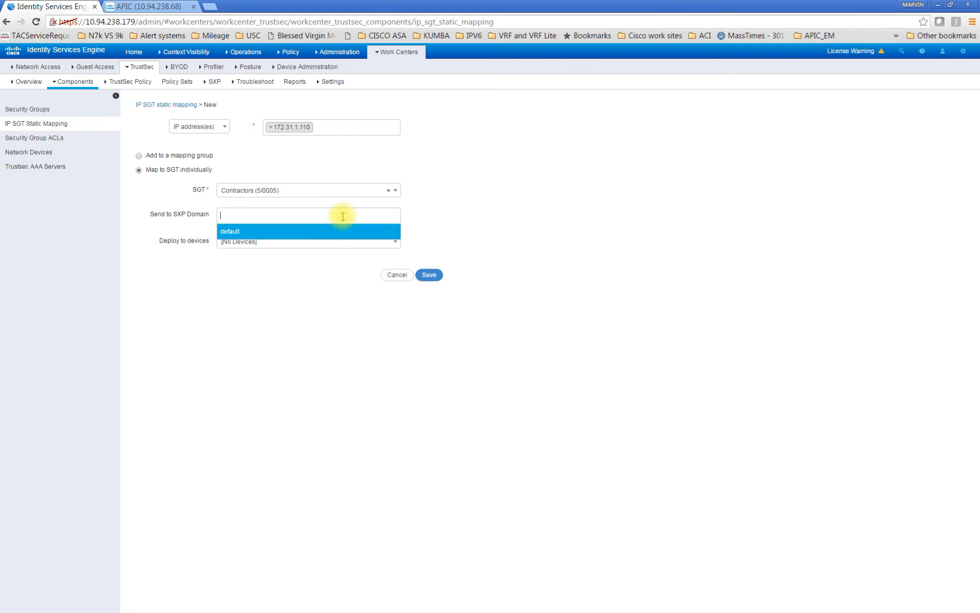
click(226, 231)
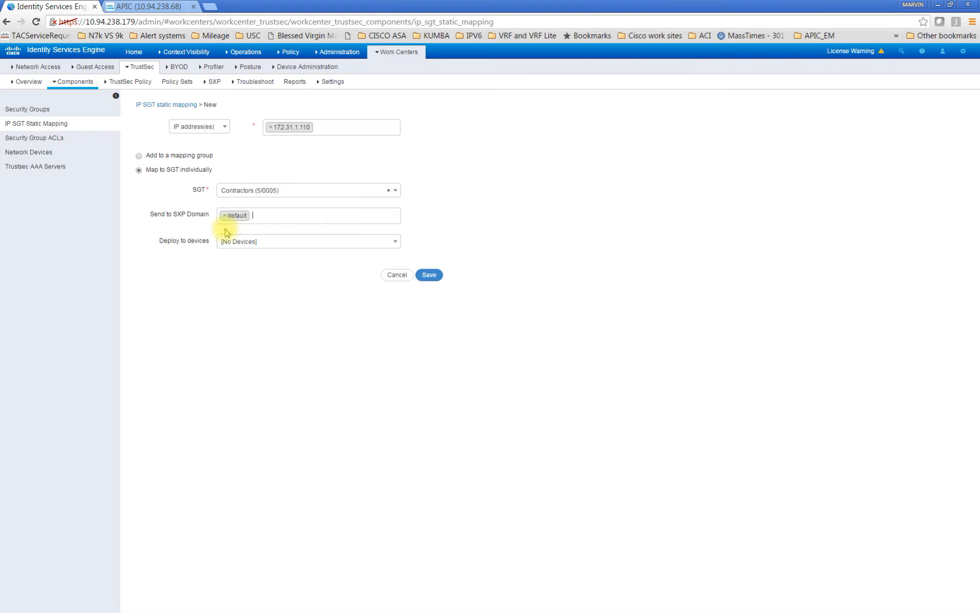
click(431, 276)
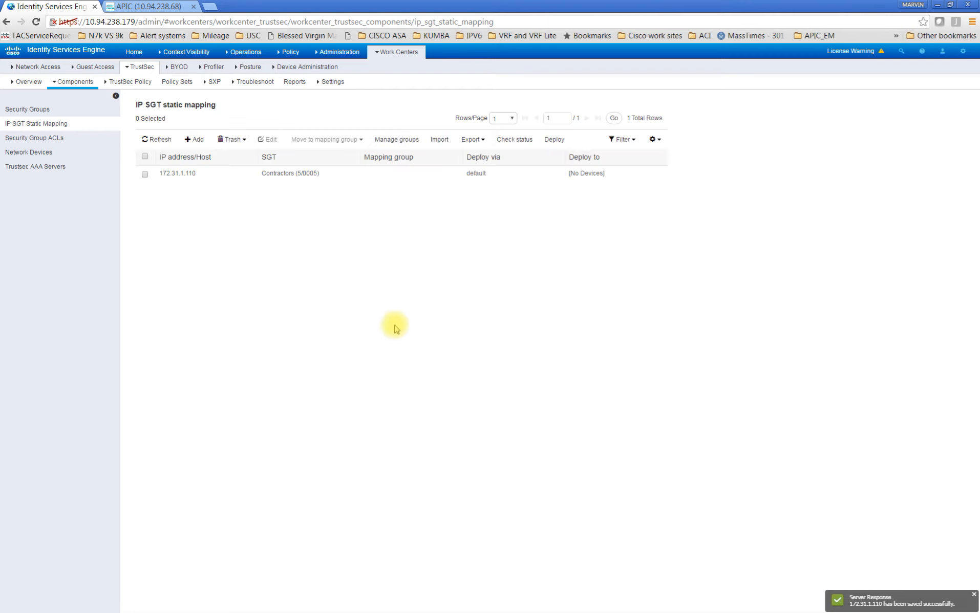
Add and save a static mapping of IP address 10.10.10.100 to the ISE_DEV (16/0010) SGT, sent to the default SXP domain
click(202, 144)
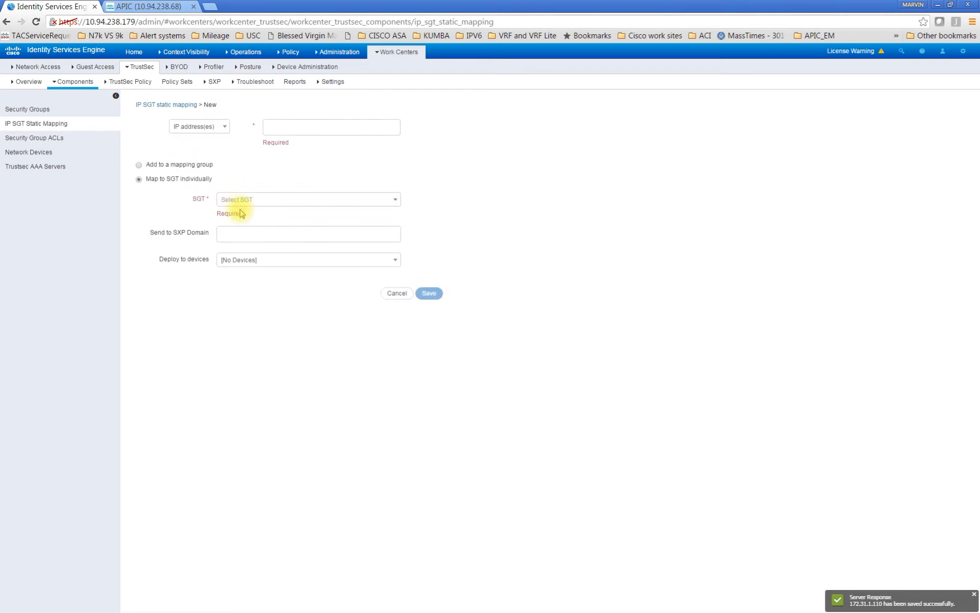
click(296, 128)
text(10.10)
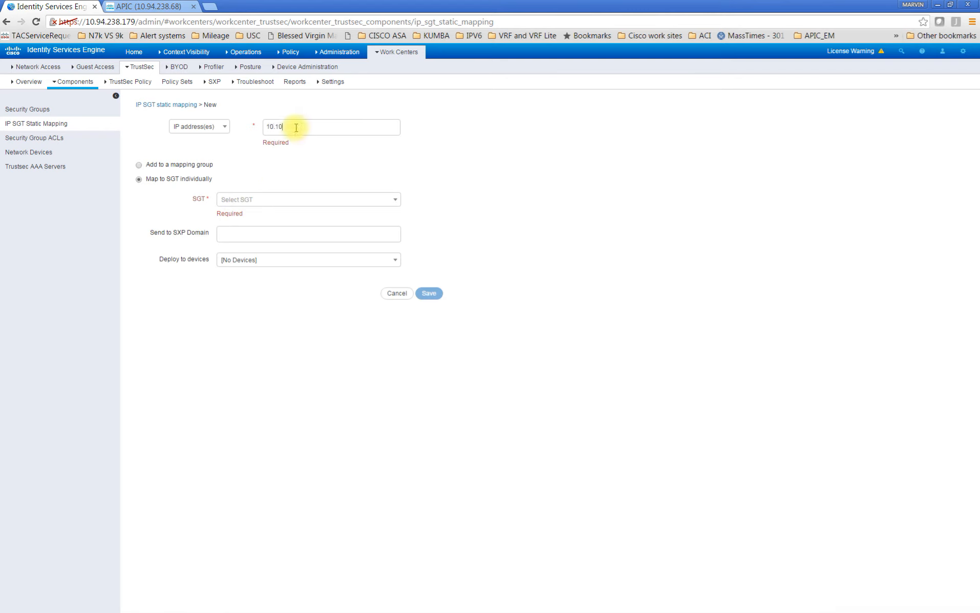
text(.10.100)
click(383, 197)
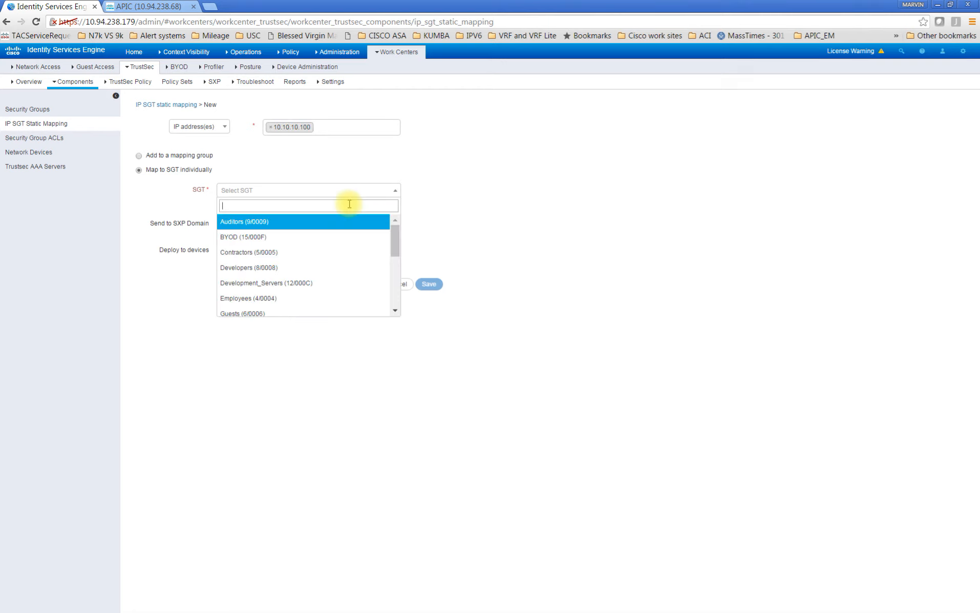
drag(395, 253, 391, 270)
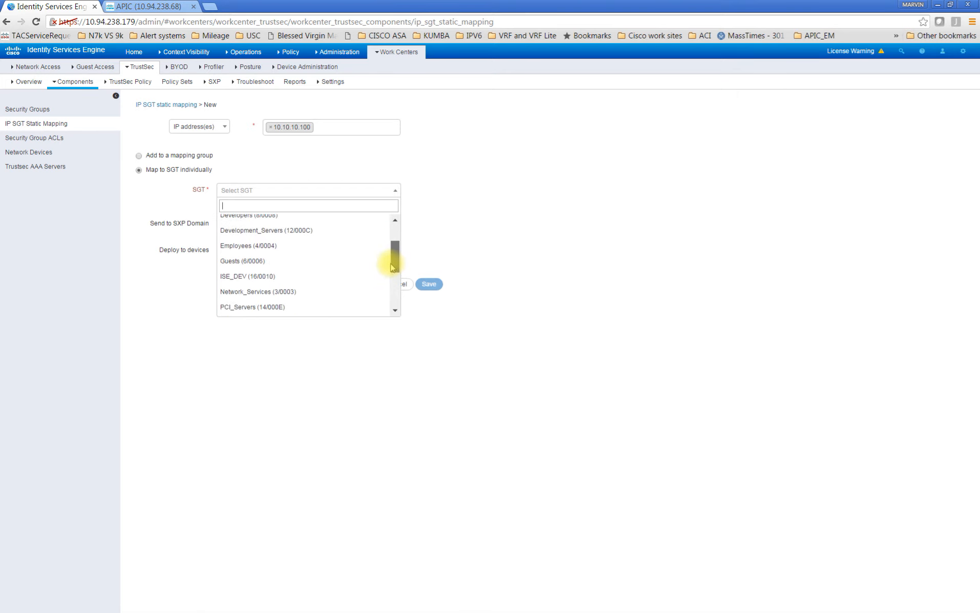
click(338, 276)
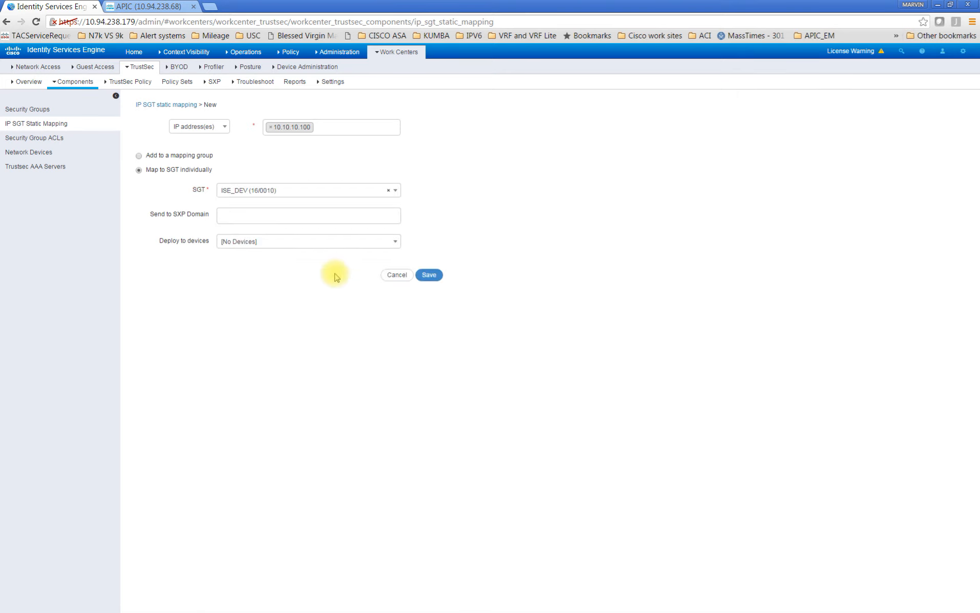
click(285, 215)
click(270, 235)
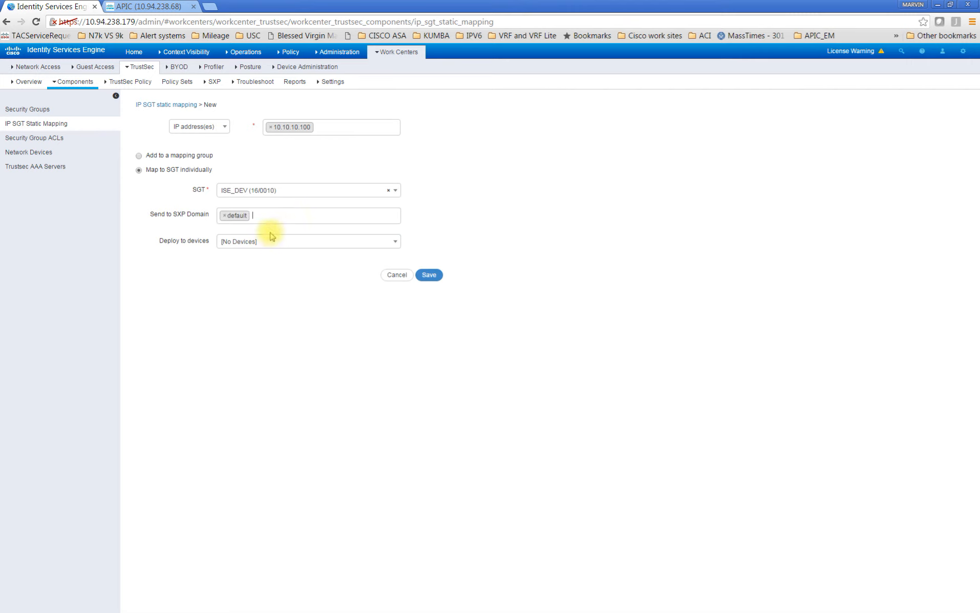
click(429, 276)
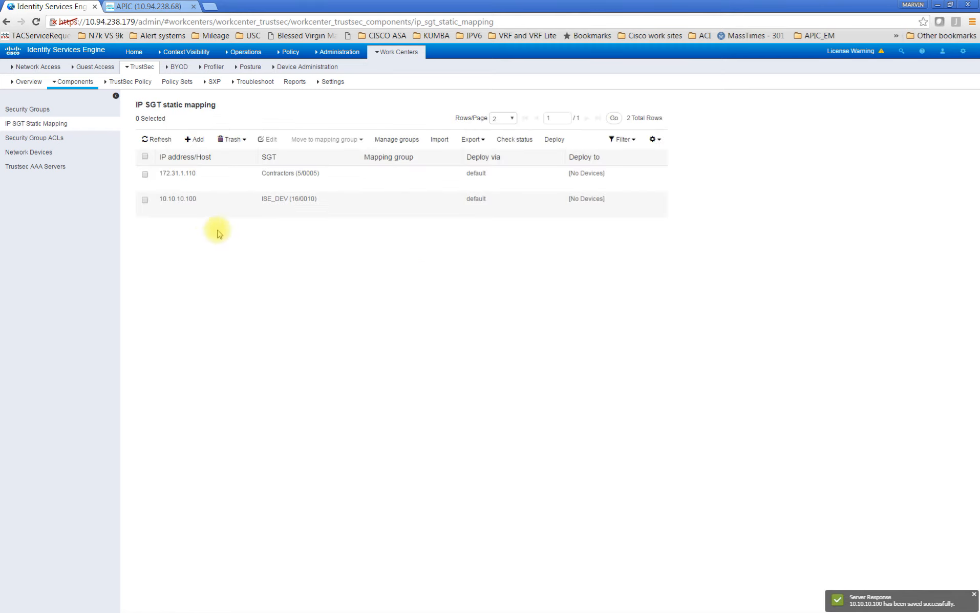
Switch to APIC and check the subnets of the ISE_DEVACI_SGT external network under the 3800 routed network
click(146, 6)
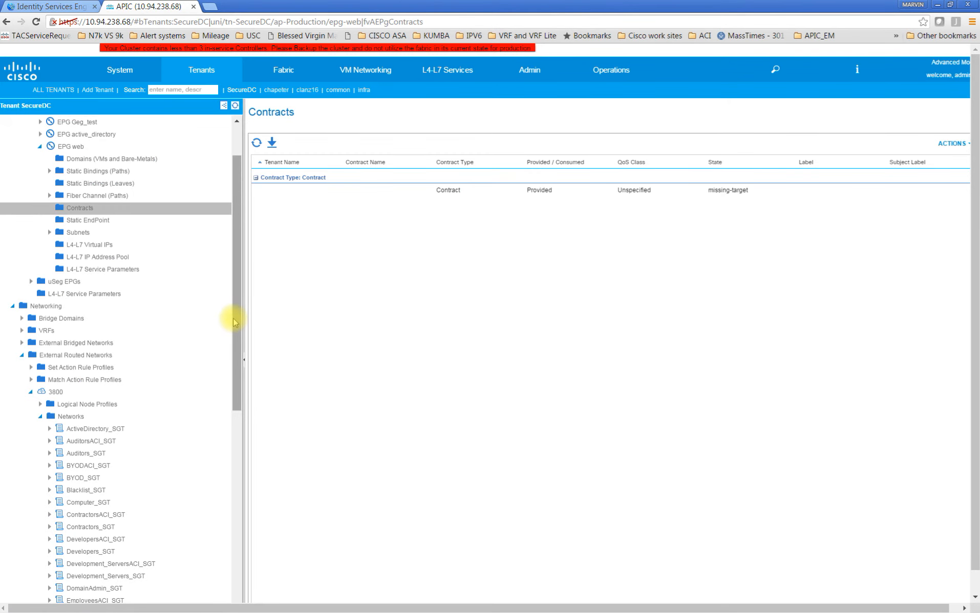
drag(234, 320, 239, 485)
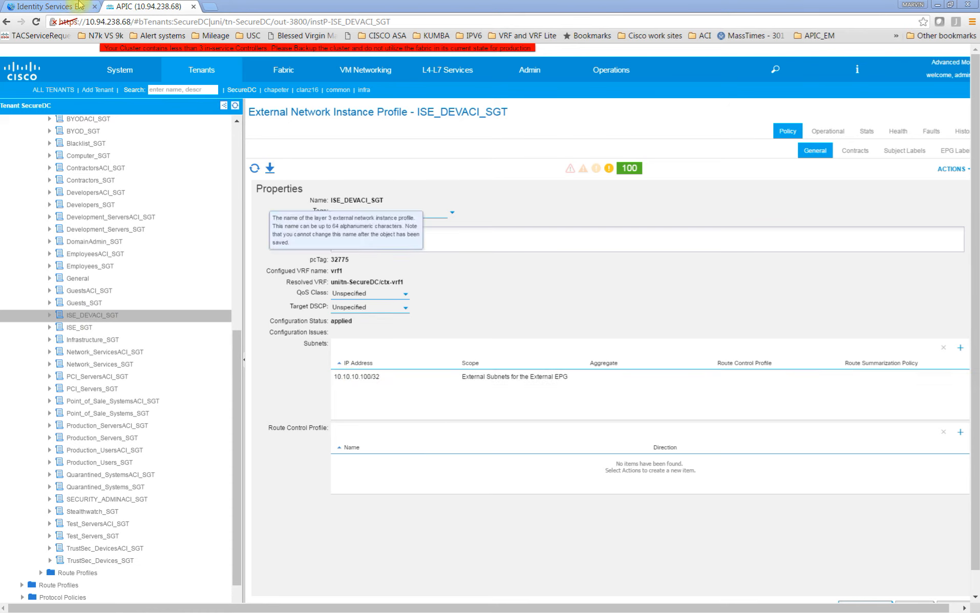
Delete the 10.10.10.100 static mapping in ISE and check the subnets of ISE_DEVACI_SGT in APIC
click(41, 7)
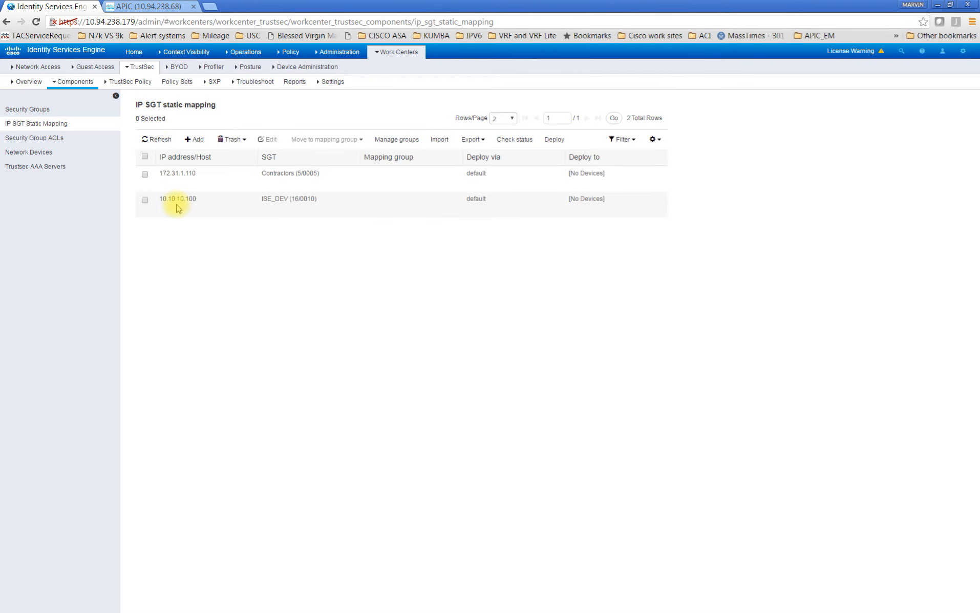
click(145, 200)
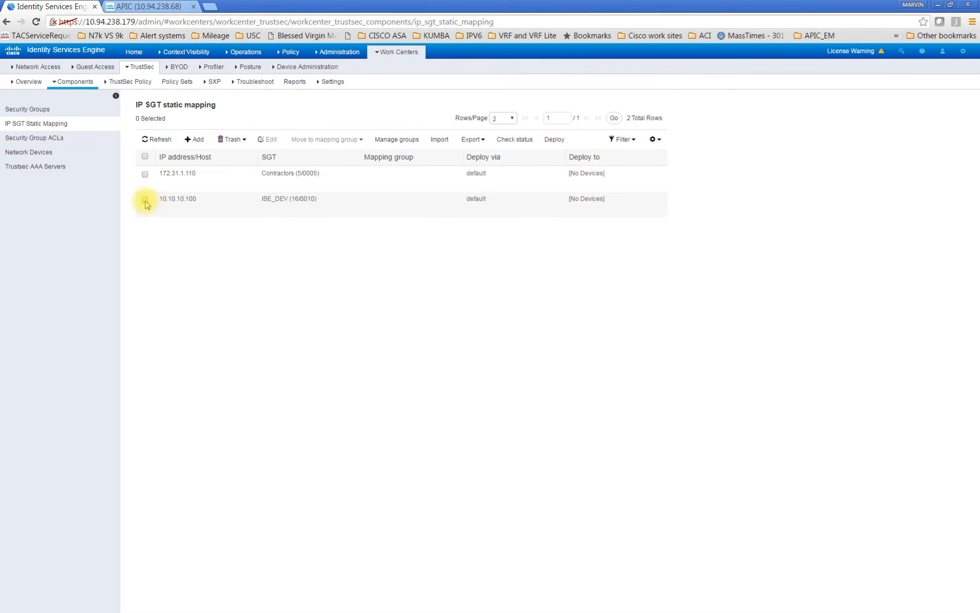
click(224, 139)
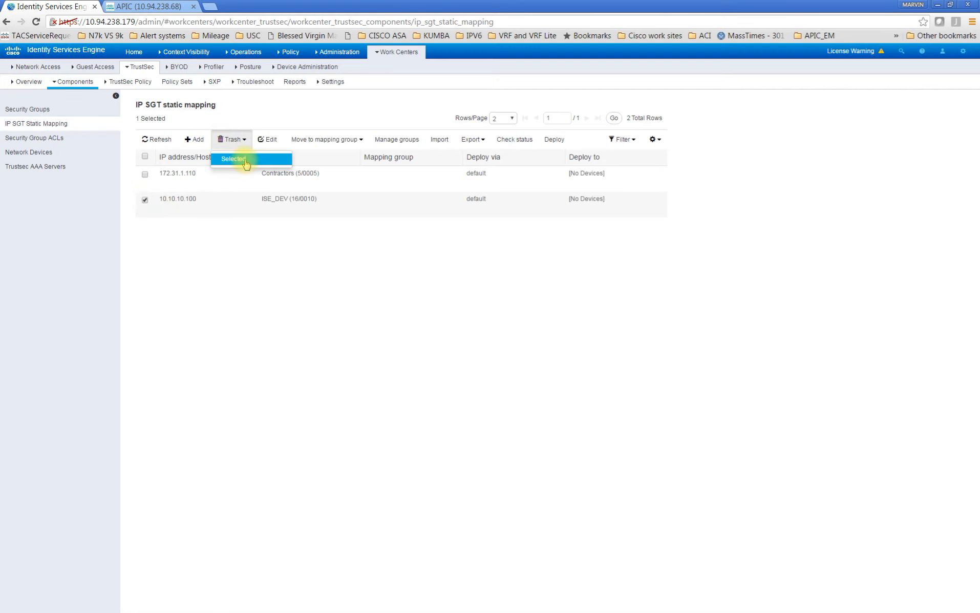
click(247, 162)
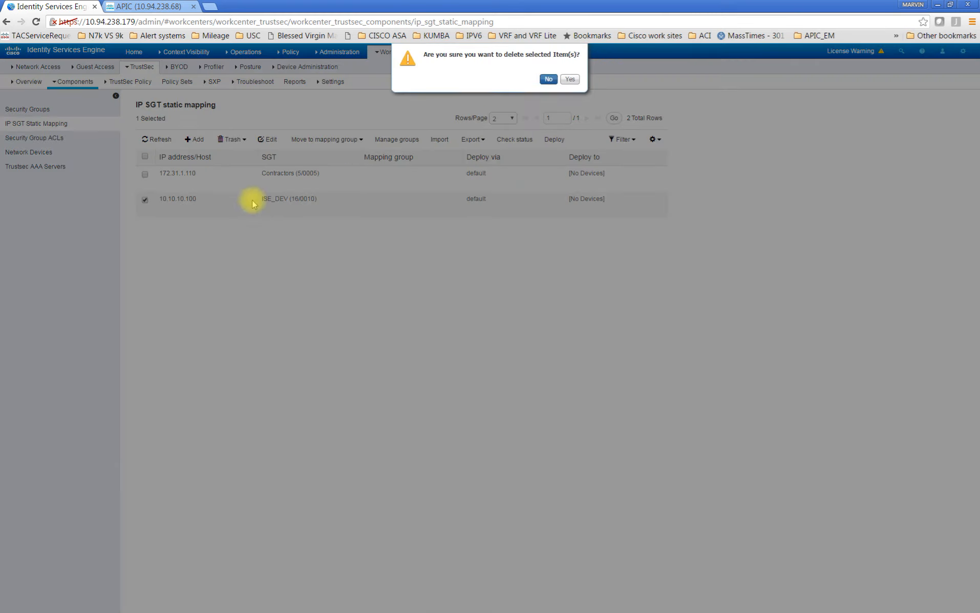
click(567, 81)
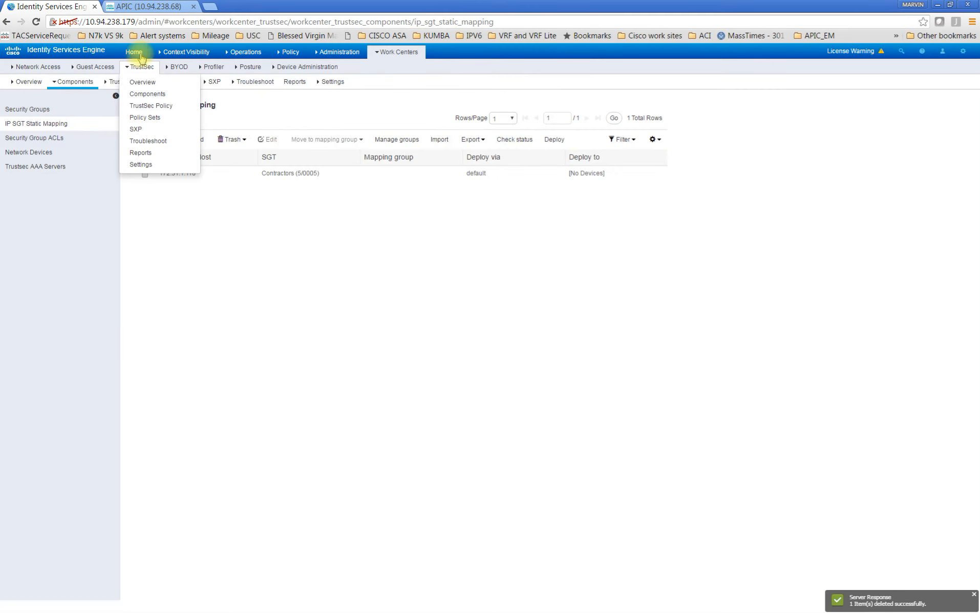
click(128, 5)
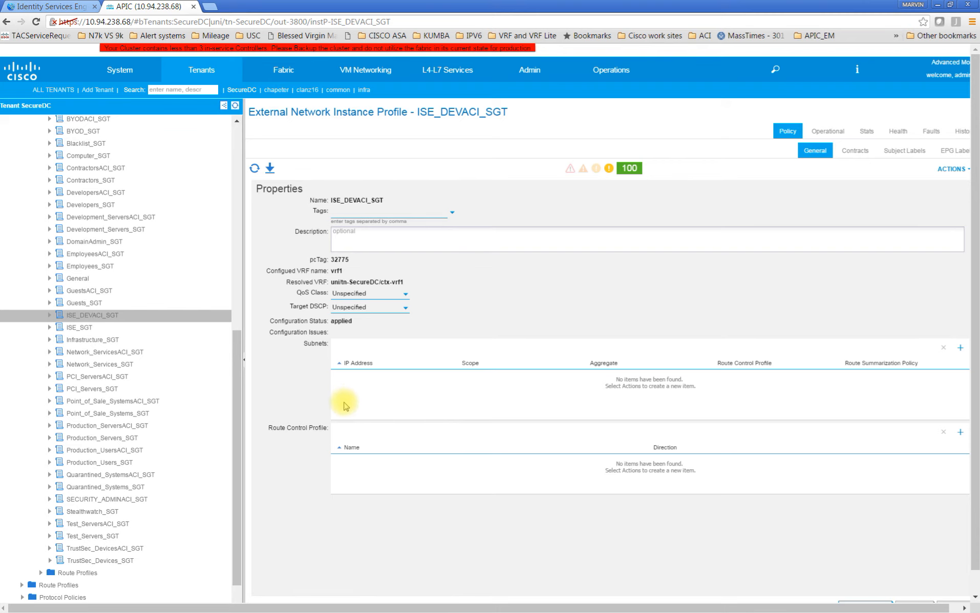
Return to ISE and save a static mapping of 10.10.10.100 to the Development_Servers (12/000C) SGT, sent to the default SXP domain
click(52, 6)
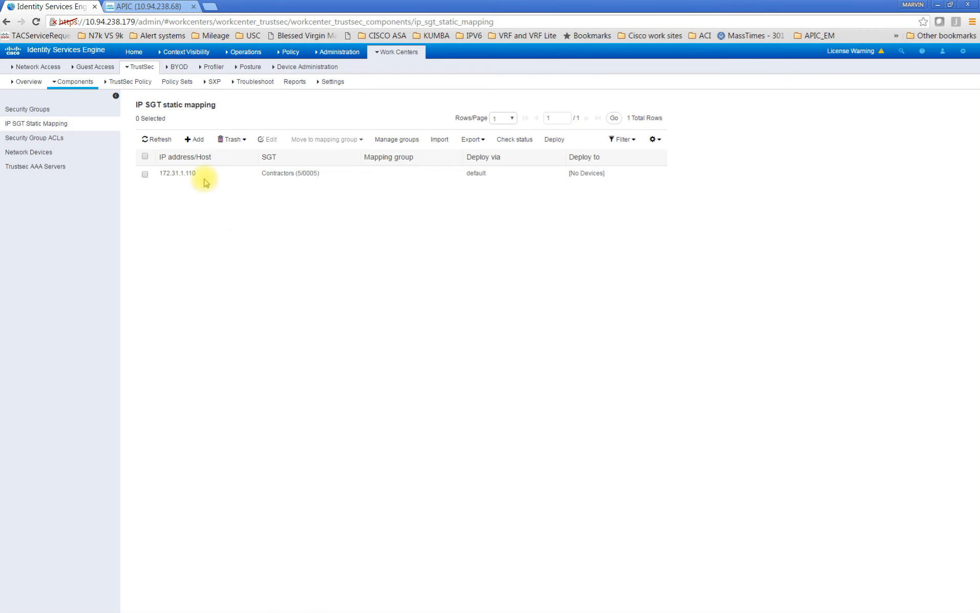
click(195, 138)
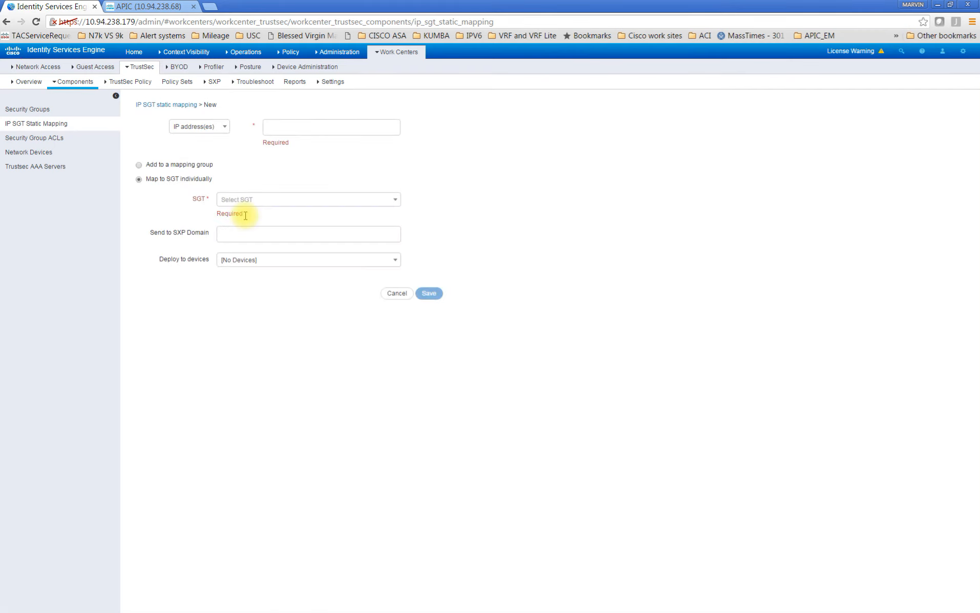
click(291, 132)
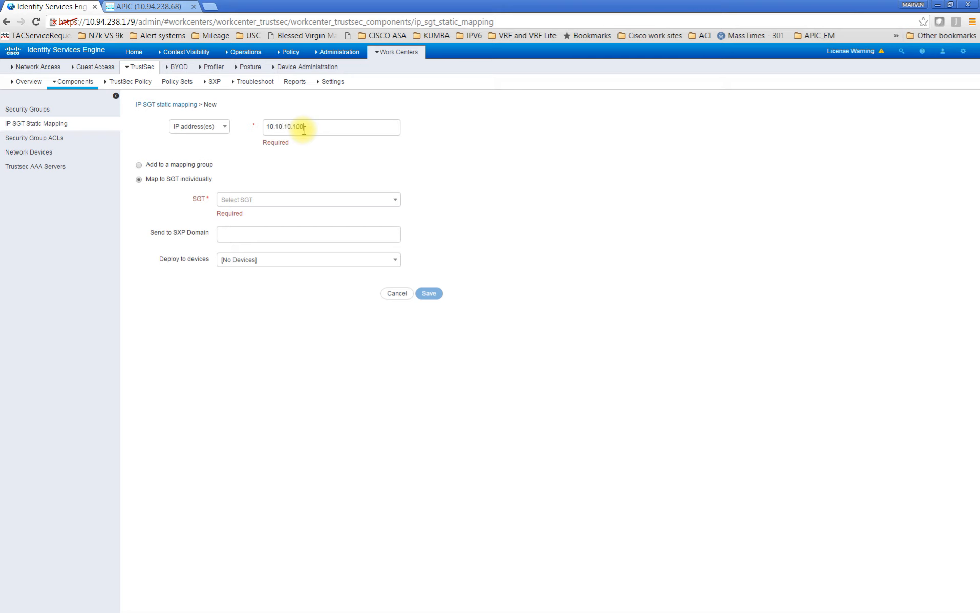
click(389, 198)
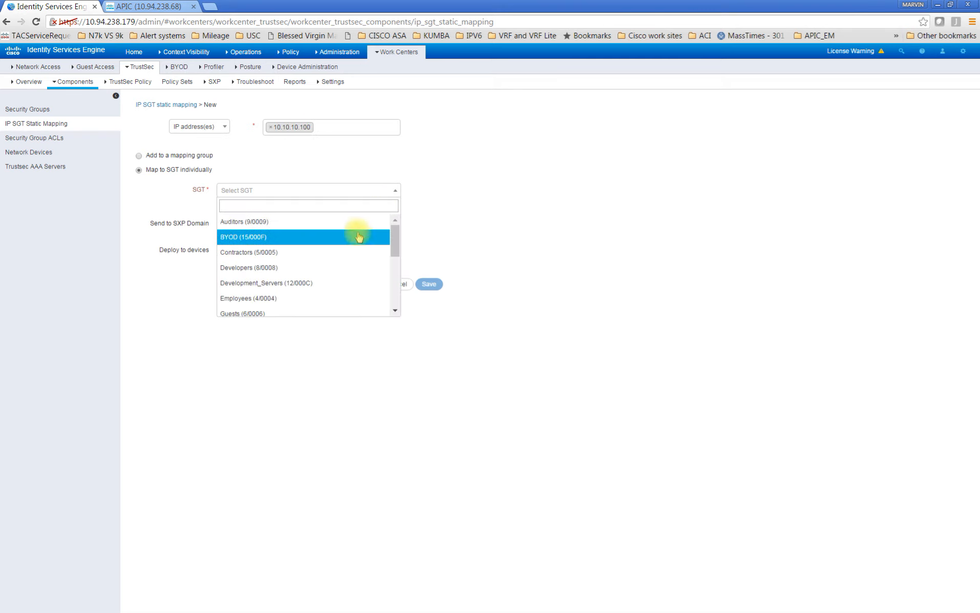
click(328, 283)
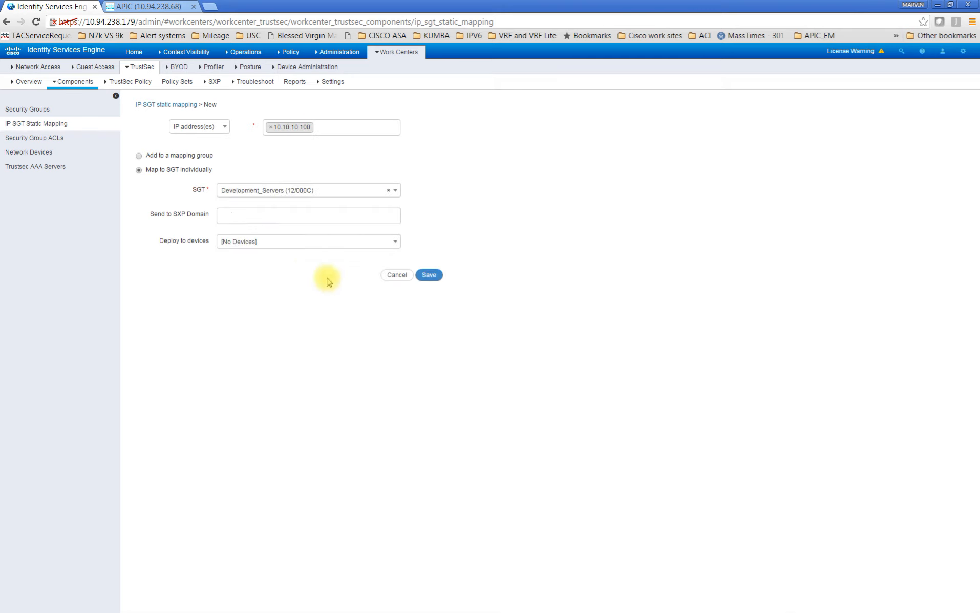
click(280, 220)
click(256, 229)
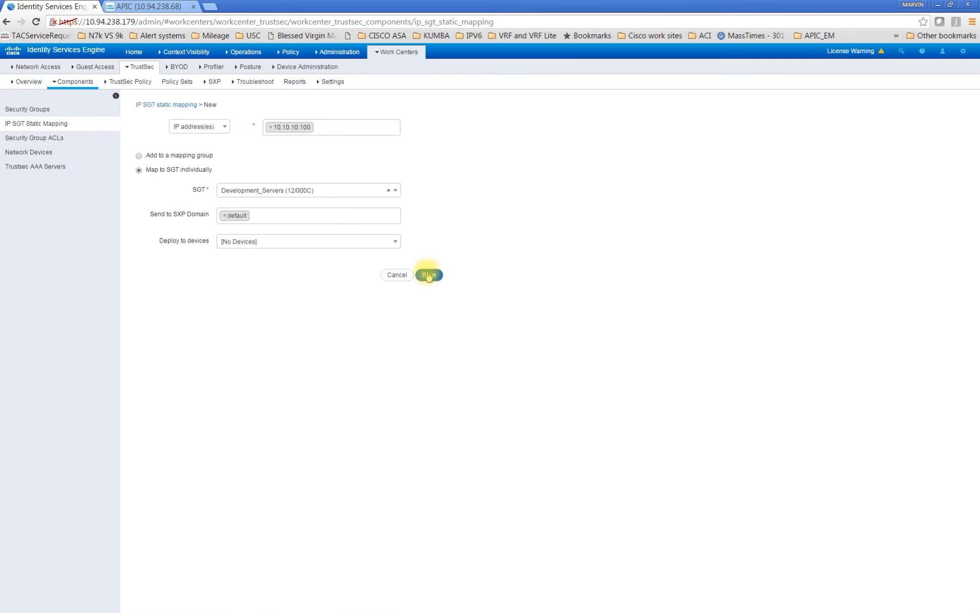
click(429, 276)
Switch to APIC and check the subnets of the ISE_SGT and Development_ServersACI_SGT external networks
click(145, 6)
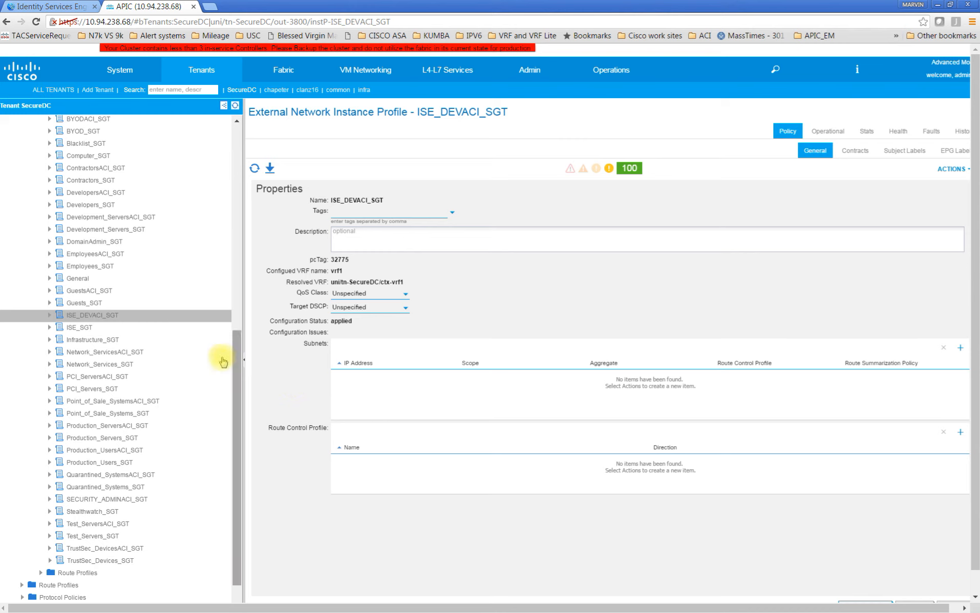
click(107, 324)
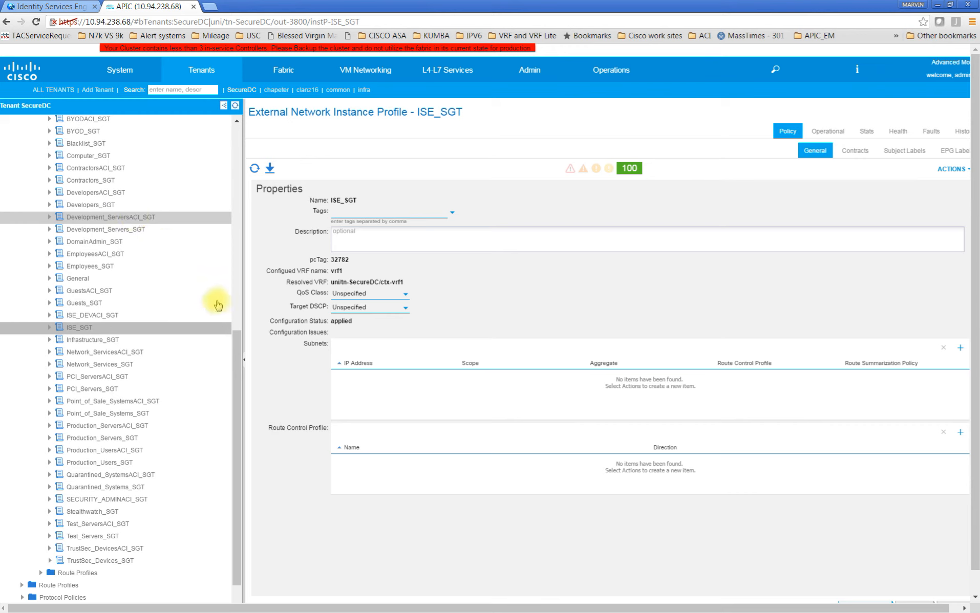
click(154, 218)
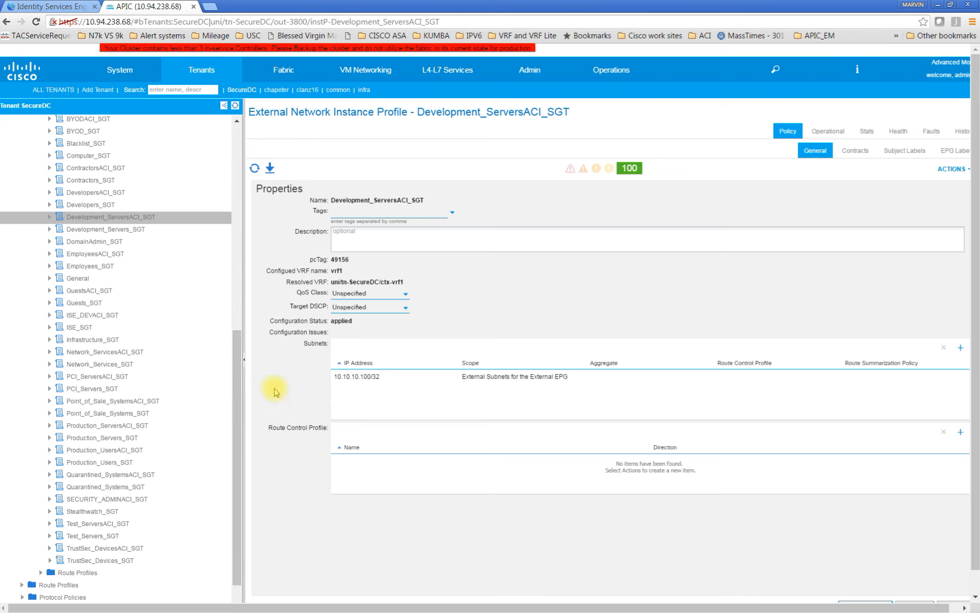
Check the 172.31.1.110 static mapping in ISE and the subnets of the ContractorsACI_SGT external network in APIC
click(49, 6)
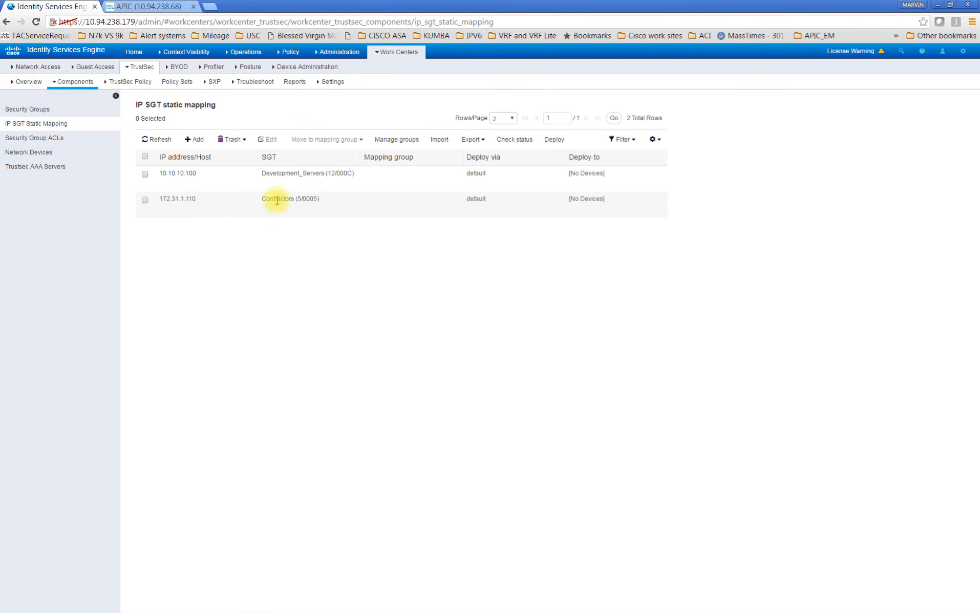
click(128, 7)
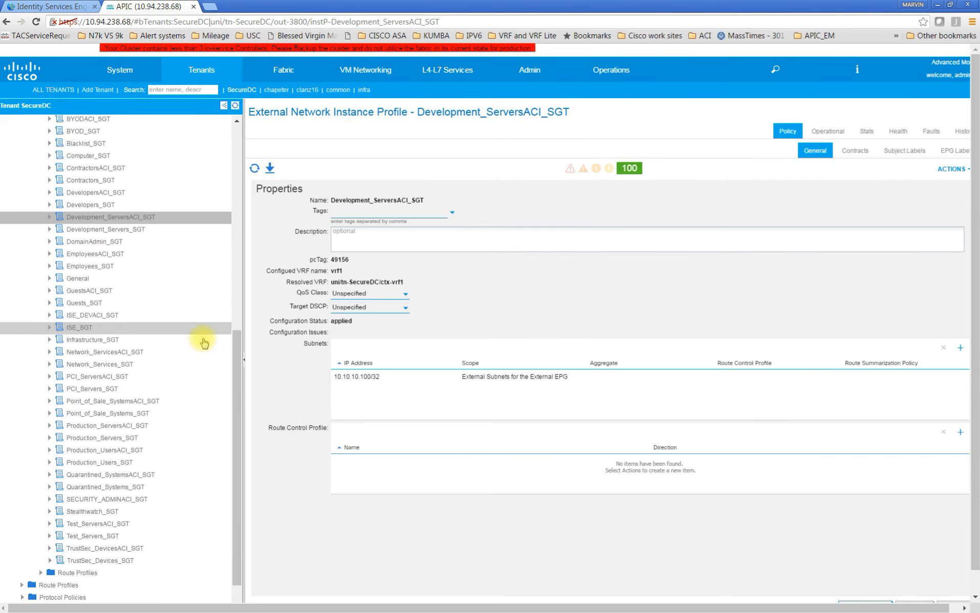
click(119, 172)
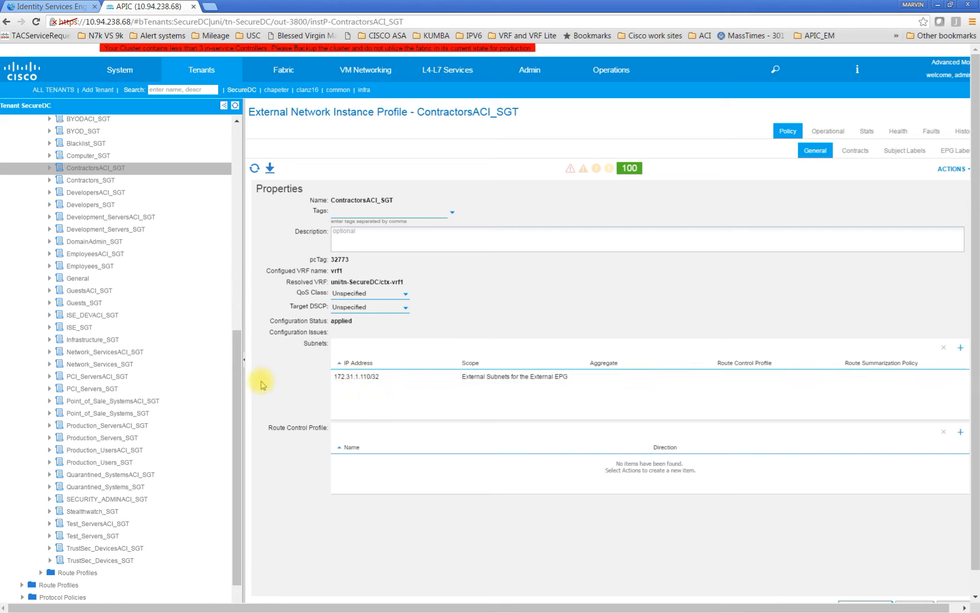
Switch to the WIN 10 client console and check its continuous ping to 172.16.10.8
drag(236, 387, 233, 179)
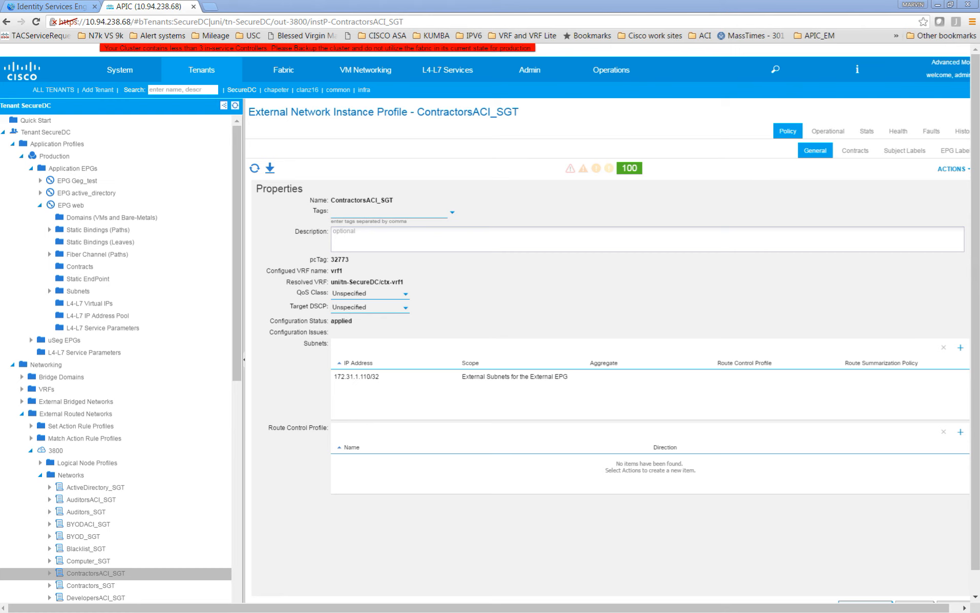
drag(0, 251, 875, 192)
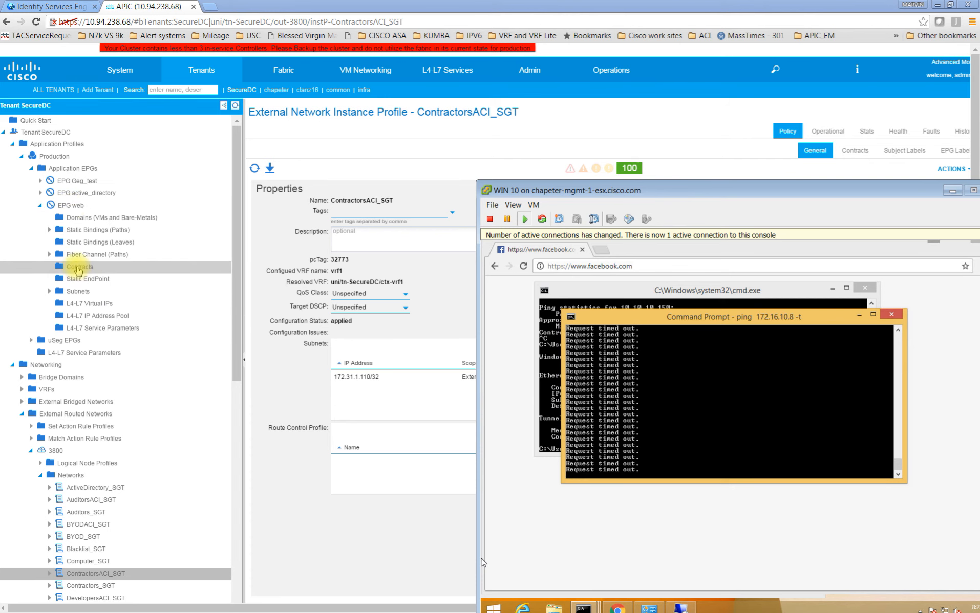
Start a new contract named Allow_ICMP under the Security Policies of the SecureDC tenant in APIC
click(41, 211)
click(40, 207)
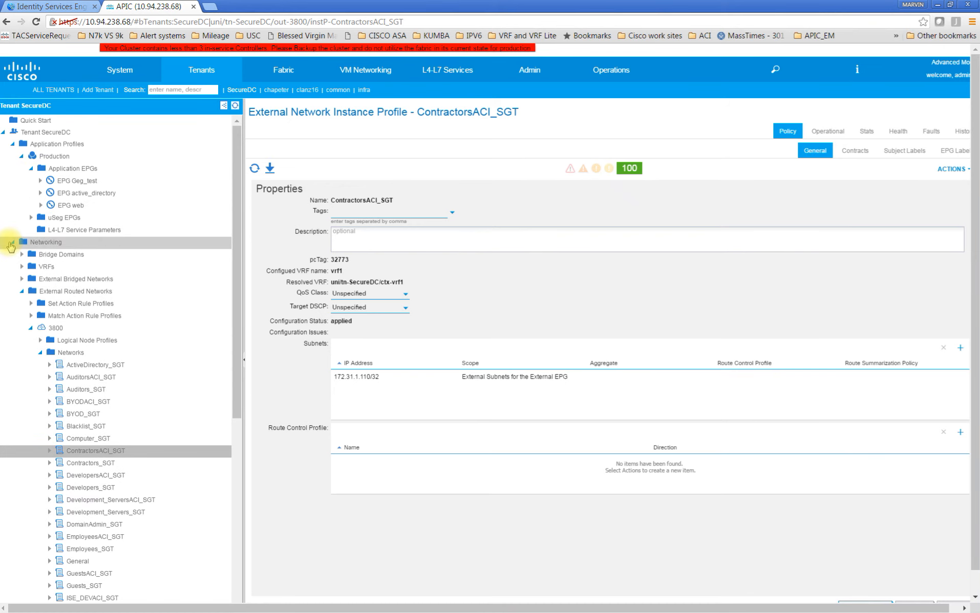
click(11, 242)
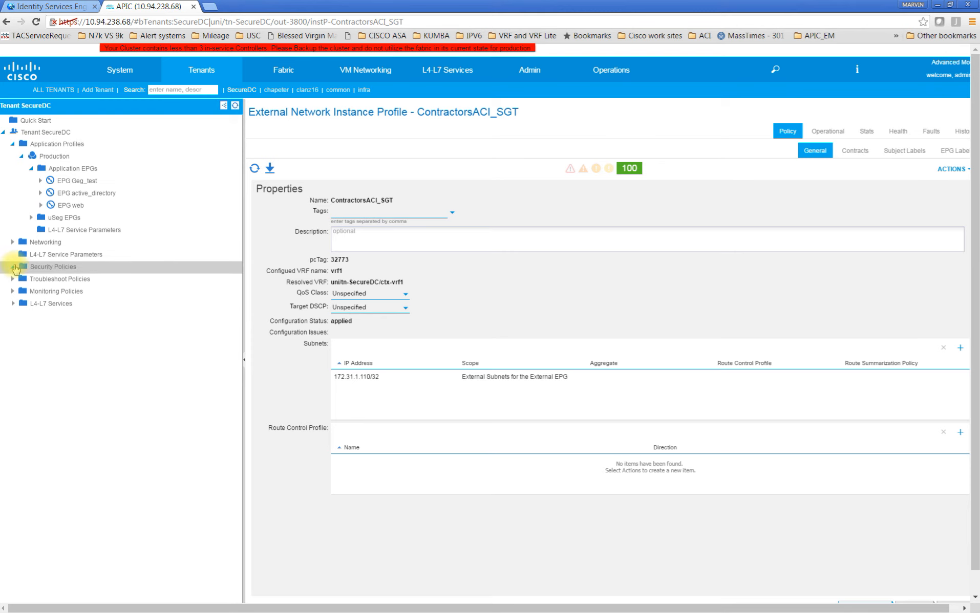
click(13, 267)
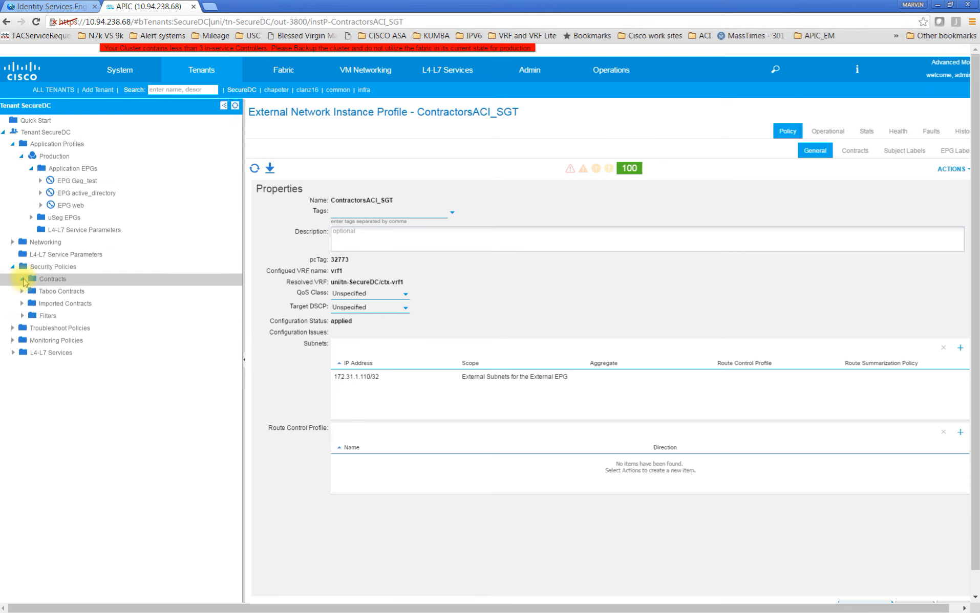
click(23, 279)
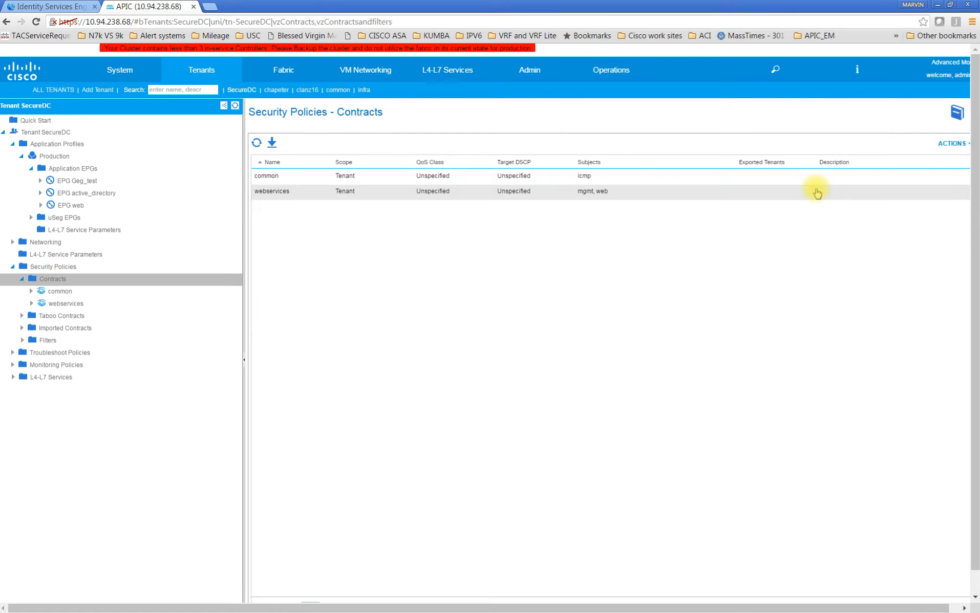
scroll(950, 161, down, 1)
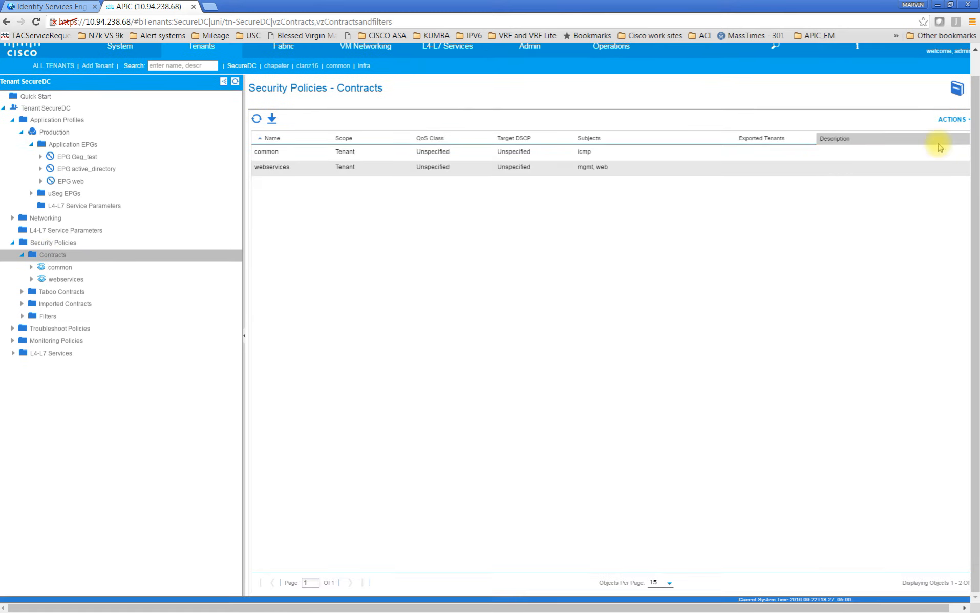
click(967, 122)
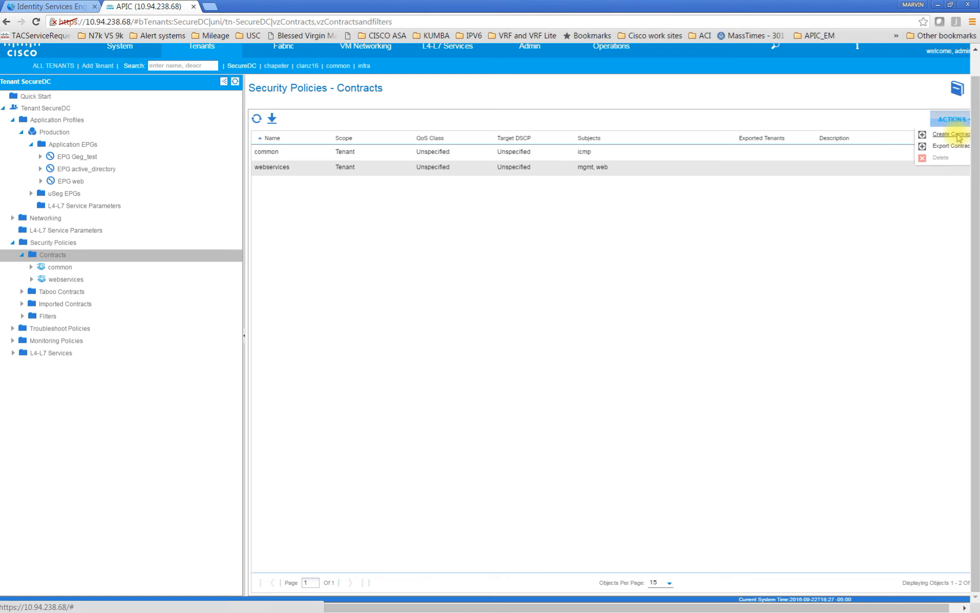
click(956, 136)
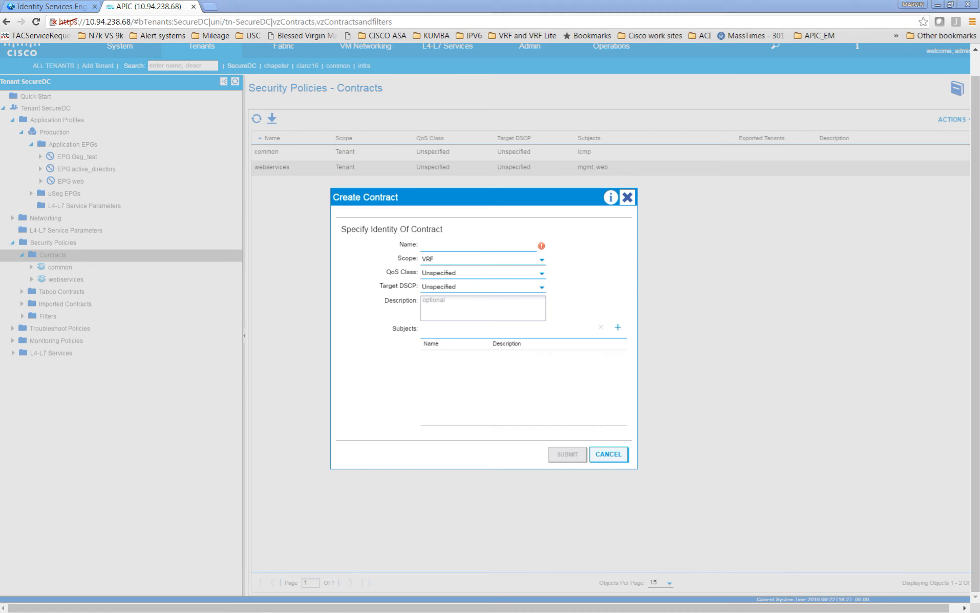
click(485, 245)
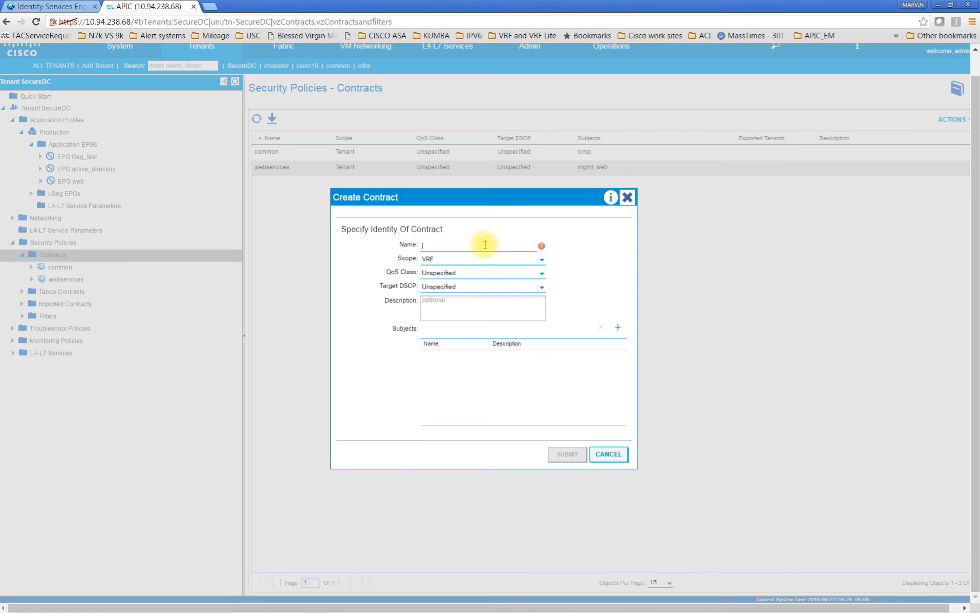
text(Allow_ICMP)
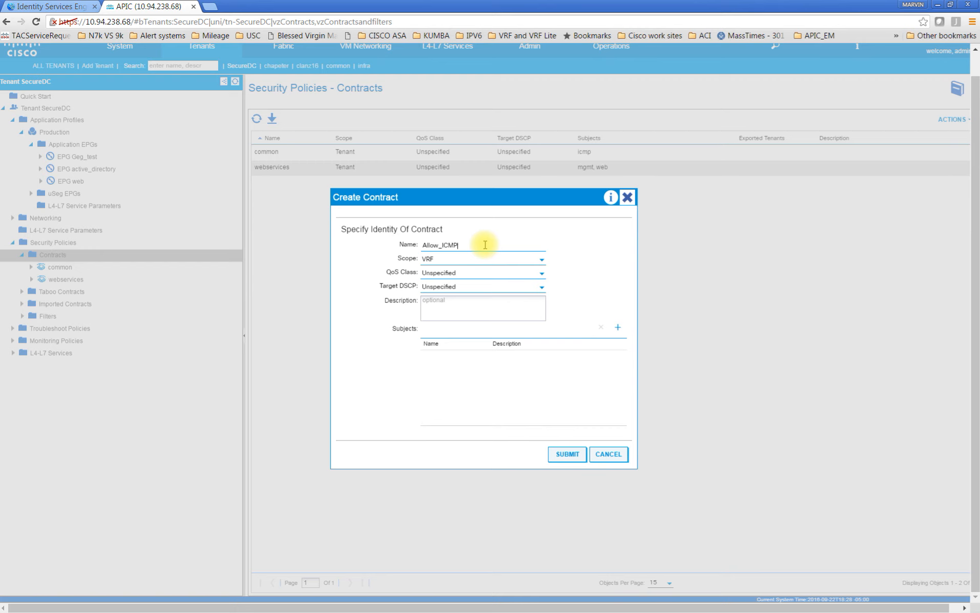
Add a subject named ICMP to the contract and give its filter chain the common/icmp filter
click(616, 331)
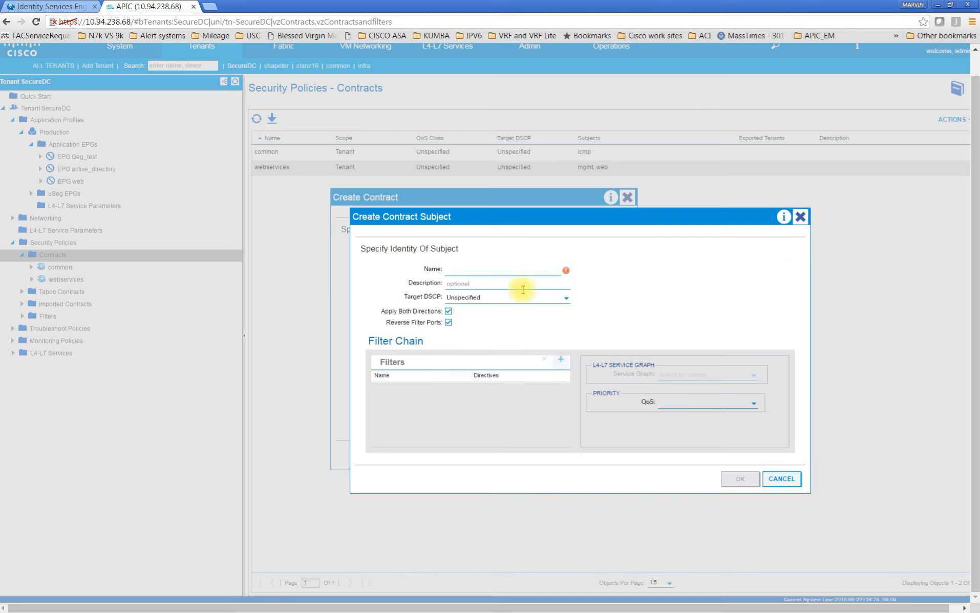
click(514, 269)
text(ICMP)
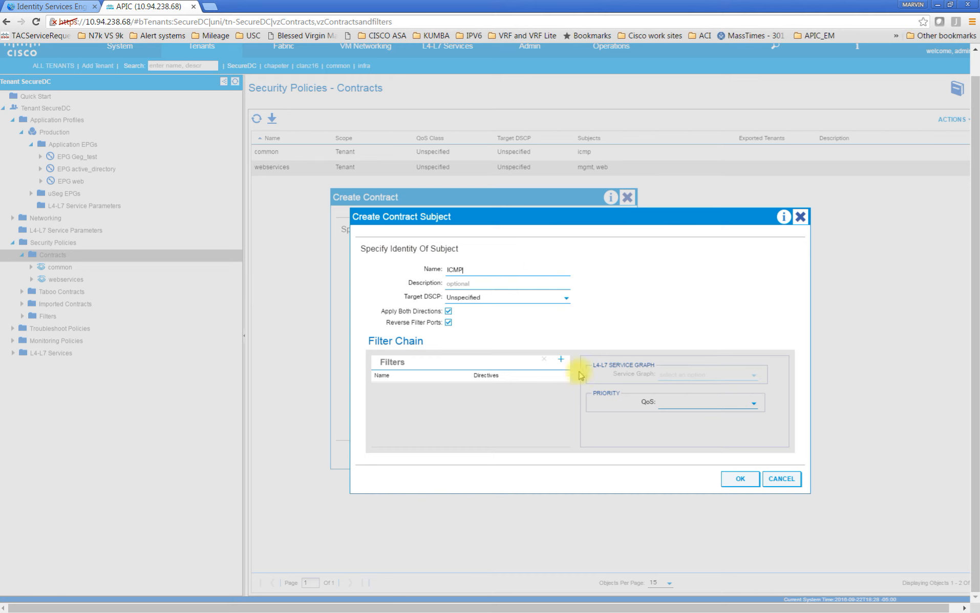
click(561, 359)
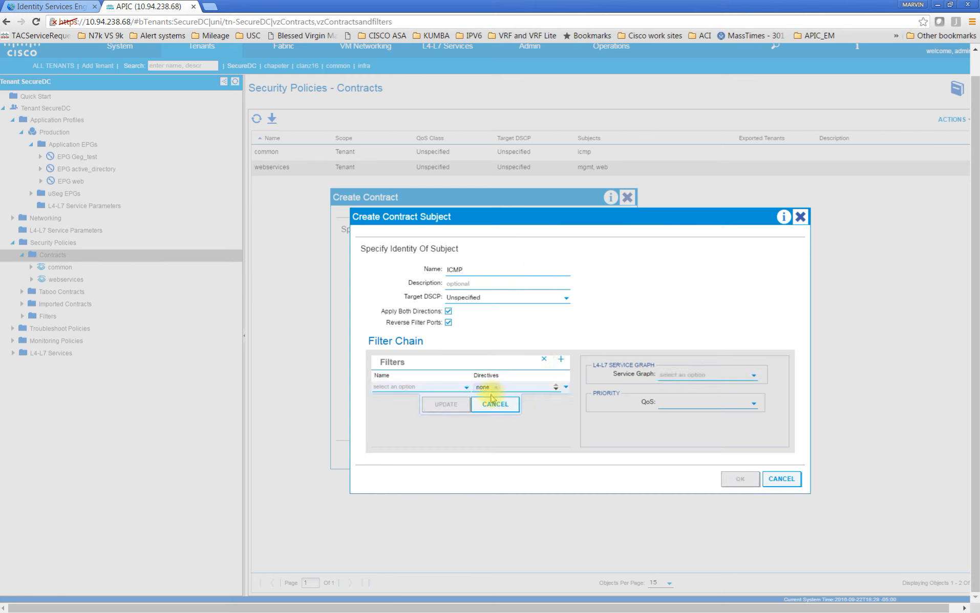
click(466, 389)
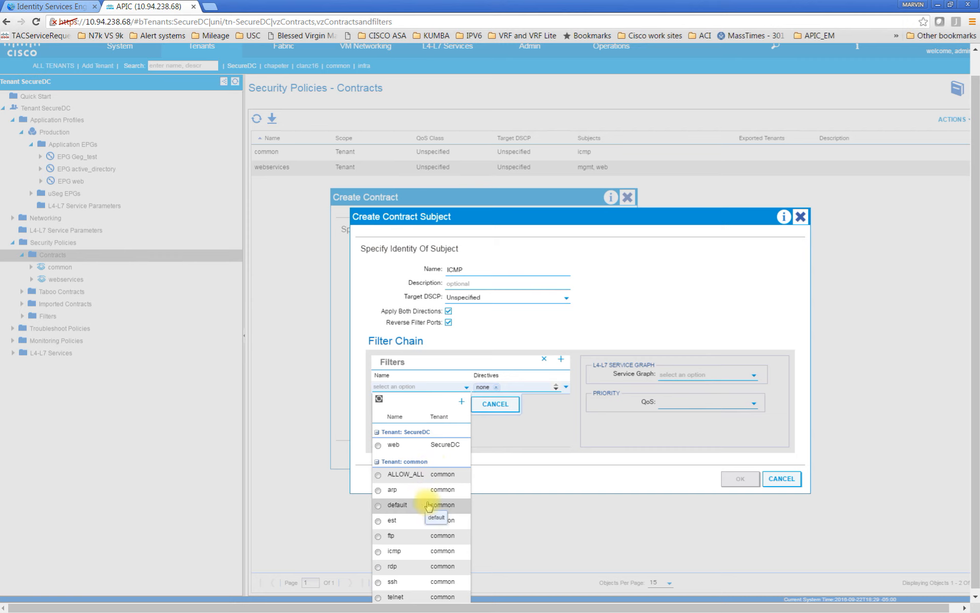
click(379, 552)
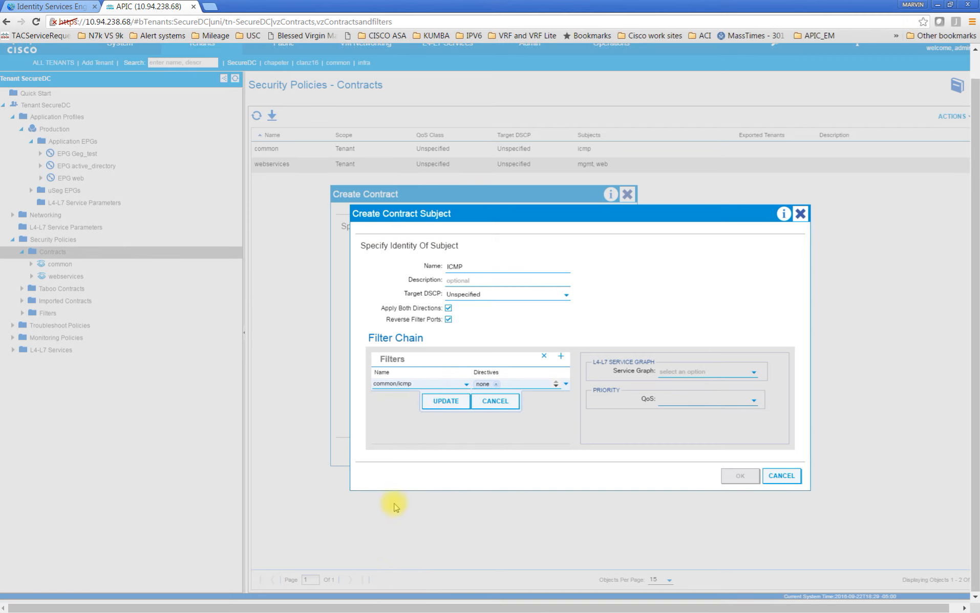
click(445, 401)
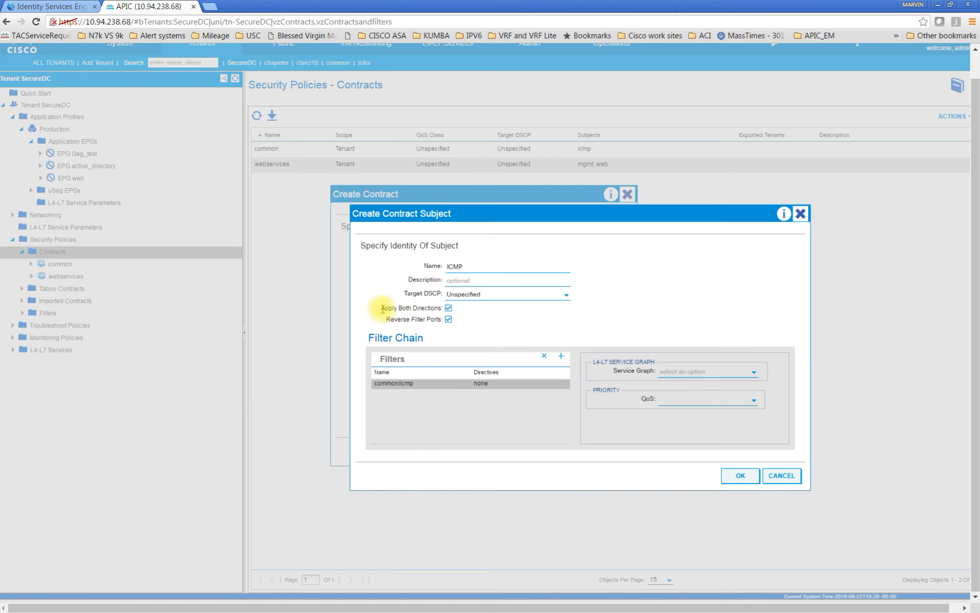
Confirm the ICMP subject with its filter applied in both directions and submit the Allow_ICMP contract
click(436, 309)
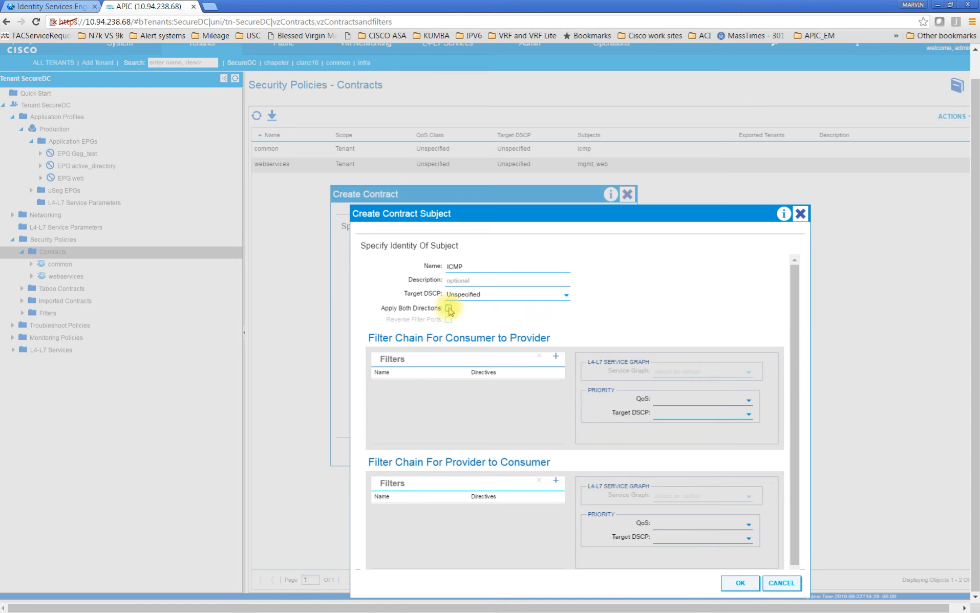
click(448, 309)
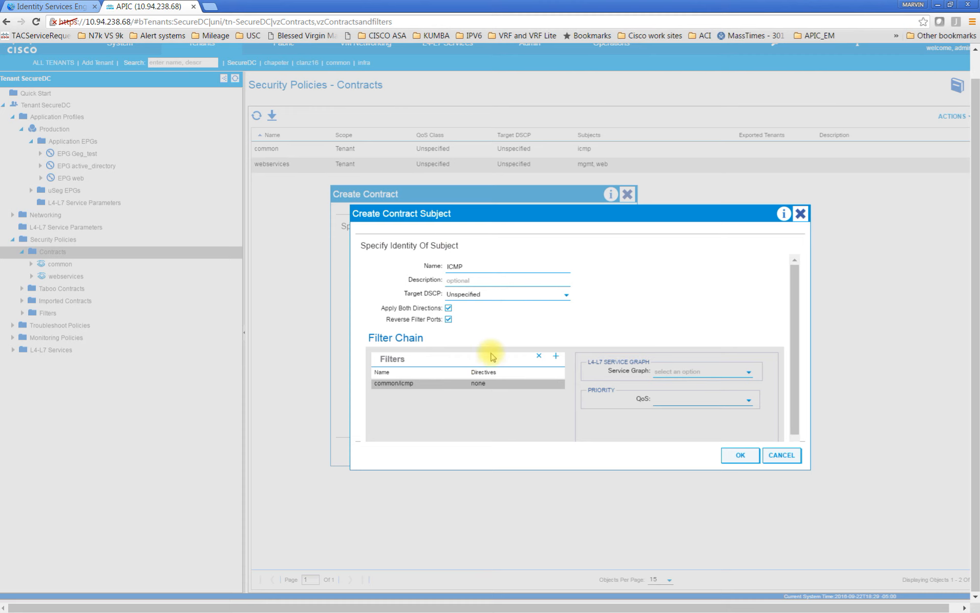
click(741, 456)
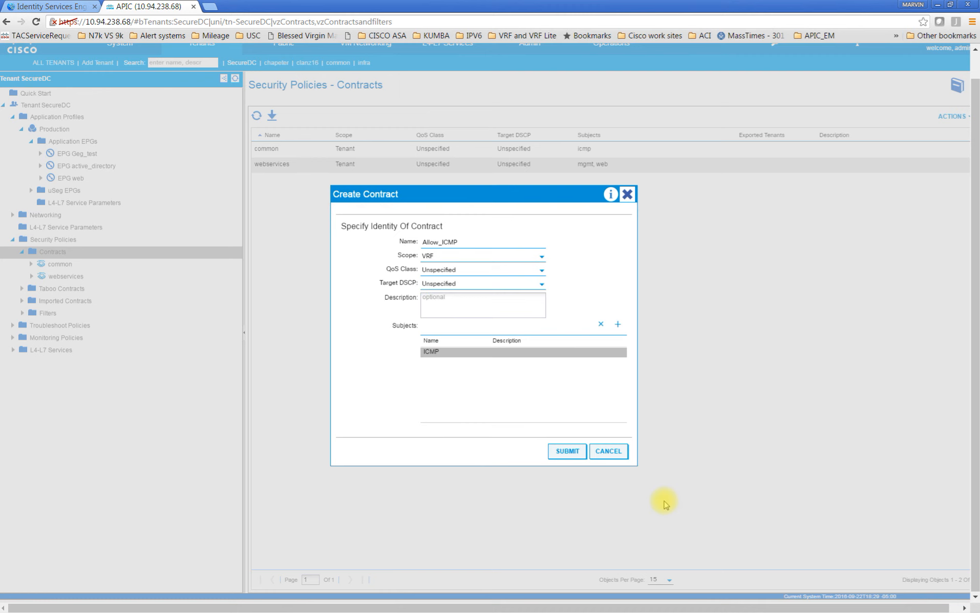
click(568, 457)
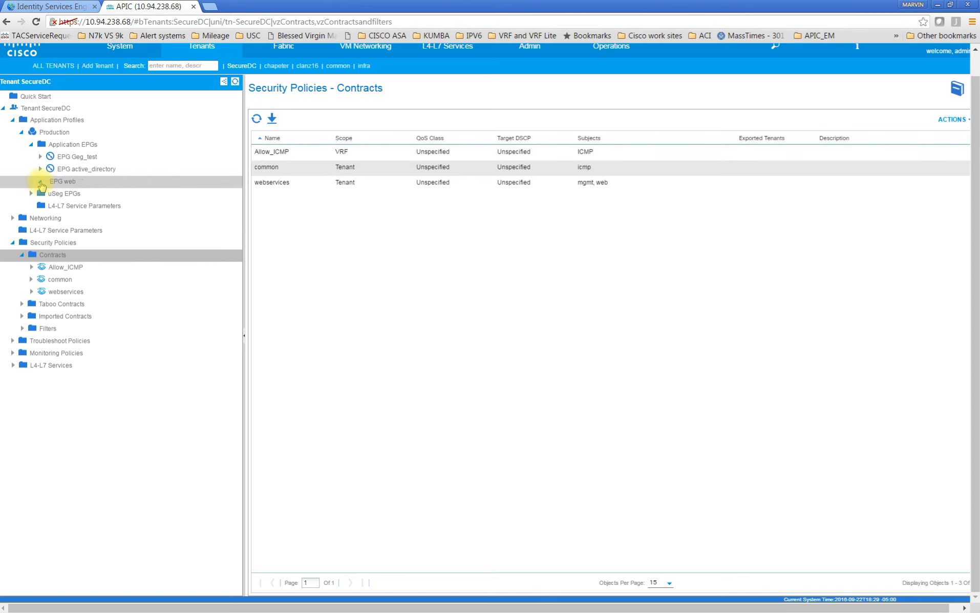
Add SecureDC/Allow_ICMP as a provided contract on the web EPG of the Production application profile
click(41, 182)
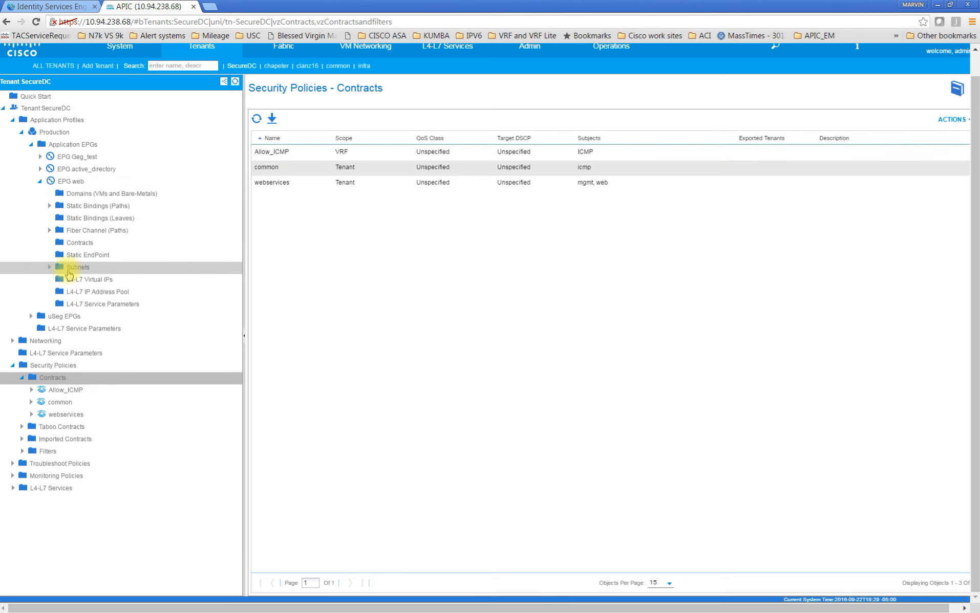
click(74, 243)
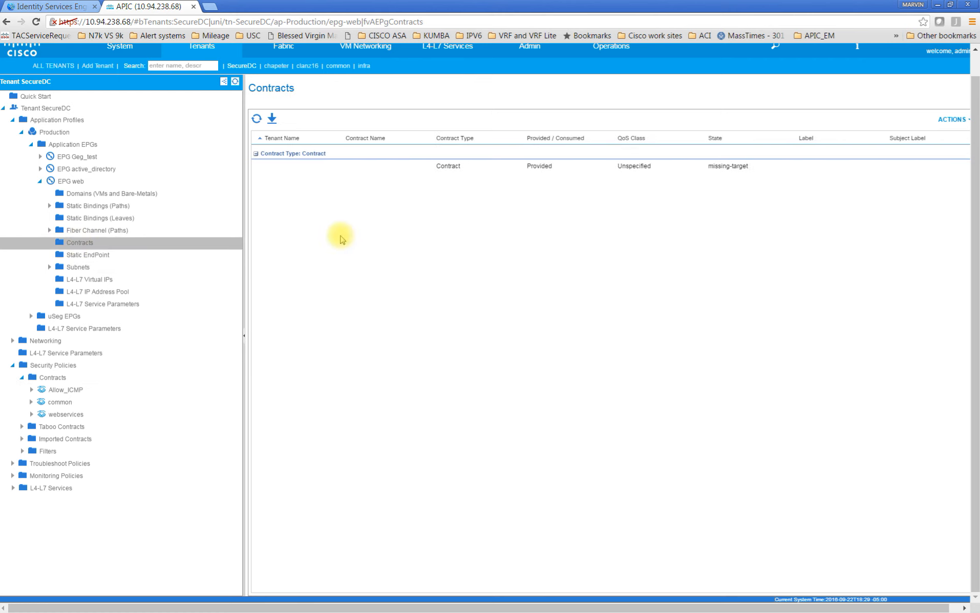
click(952, 121)
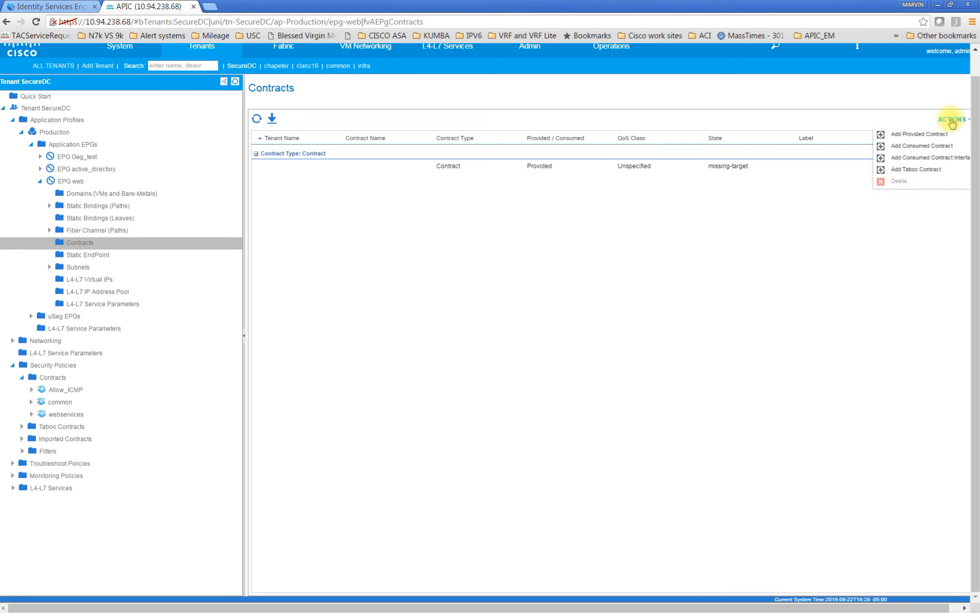
click(919, 134)
click(532, 316)
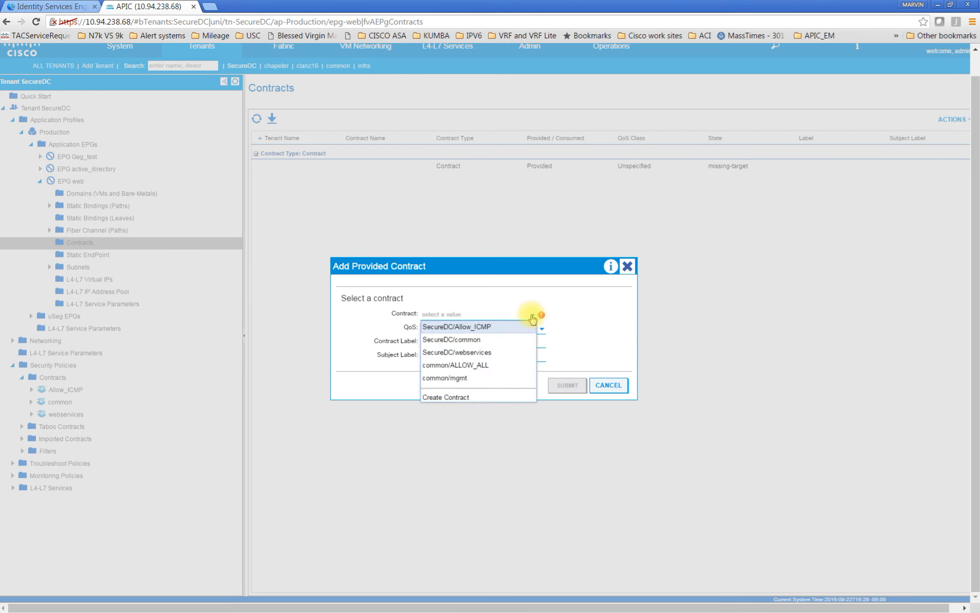
click(485, 328)
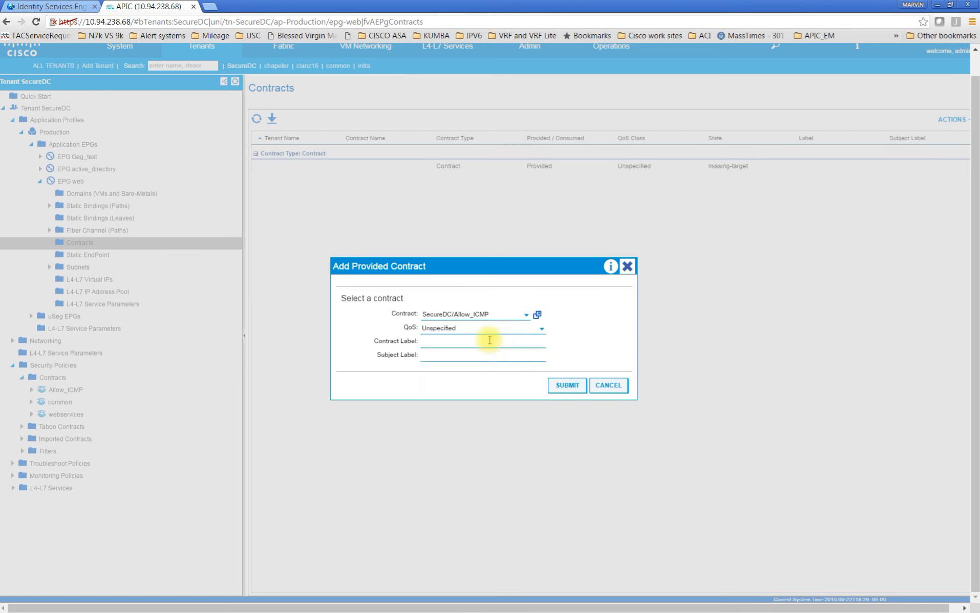
click(565, 385)
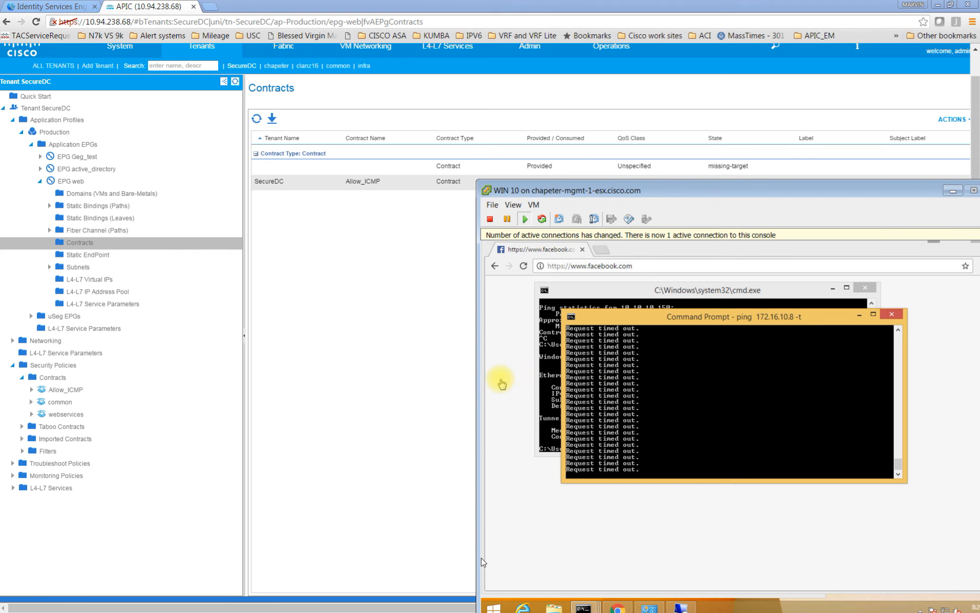
Open the Development_ServersACI_SGT network of the 3800 external routed network in the SecureDC tenant
click(51, 7)
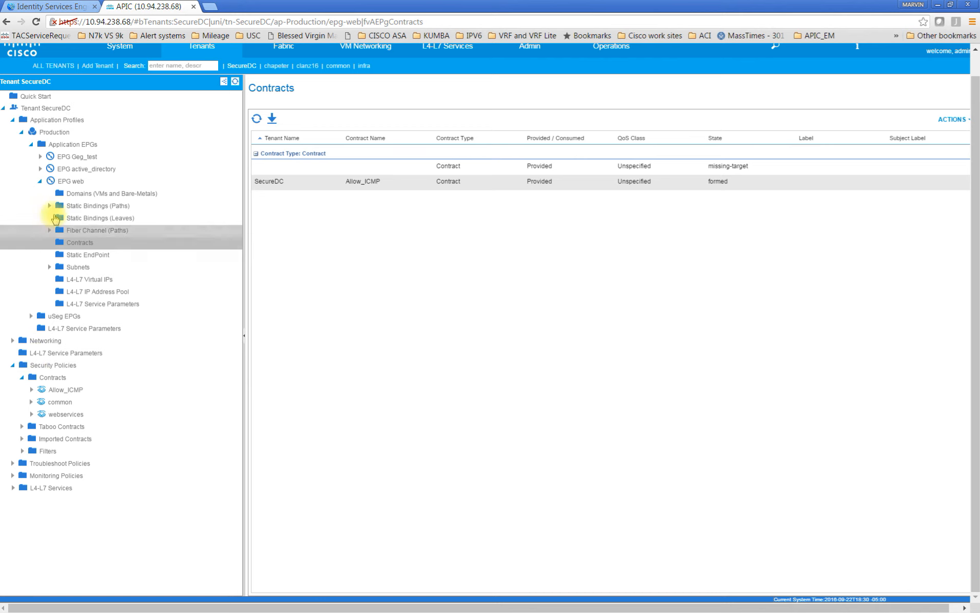
click(30, 145)
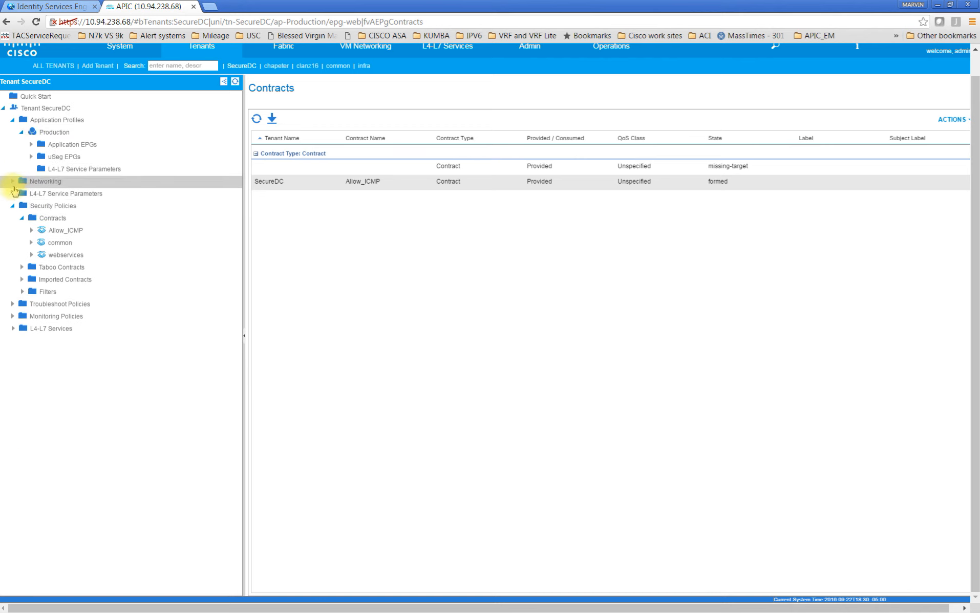
click(16, 207)
click(14, 182)
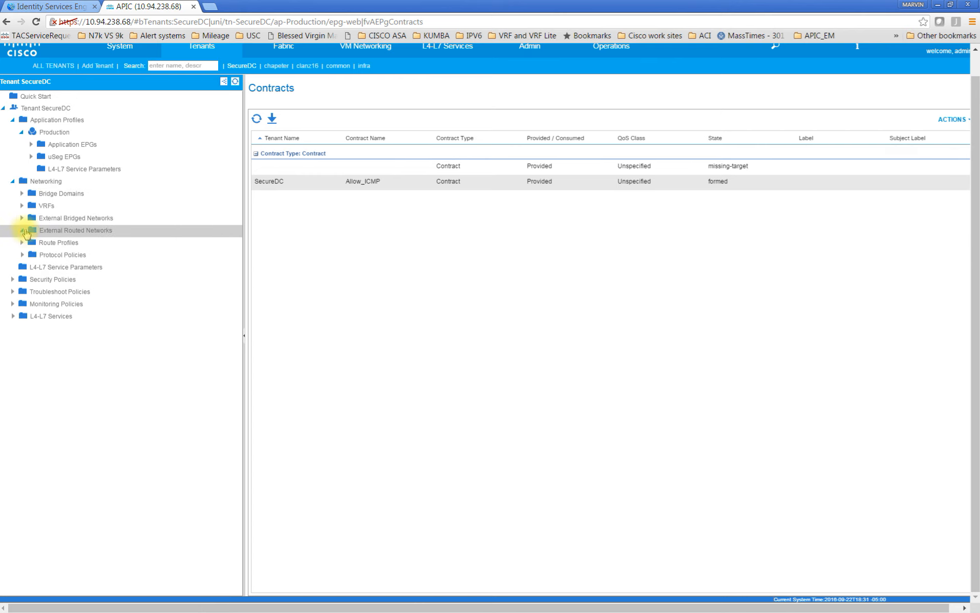
click(23, 230)
click(30, 267)
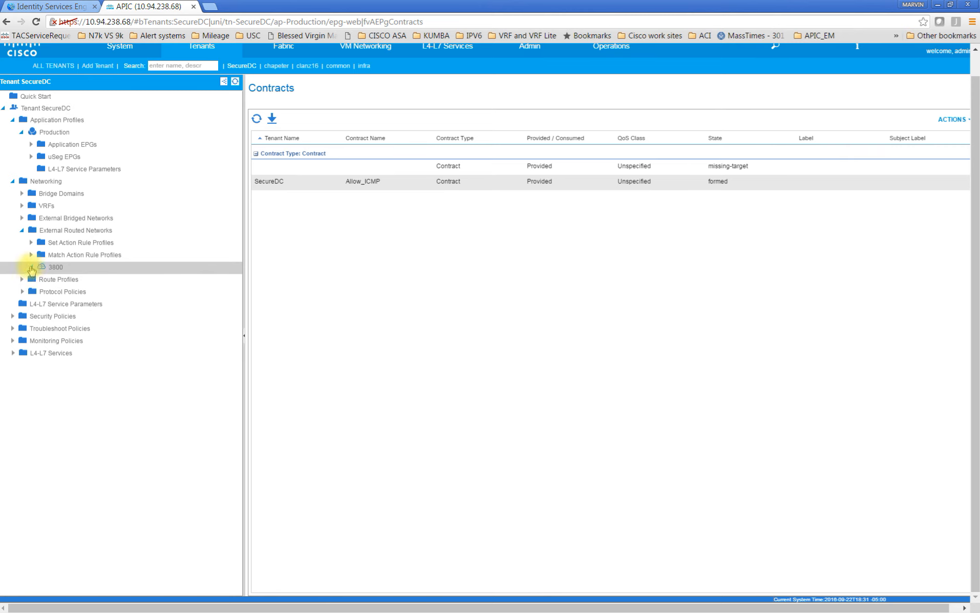
click(40, 292)
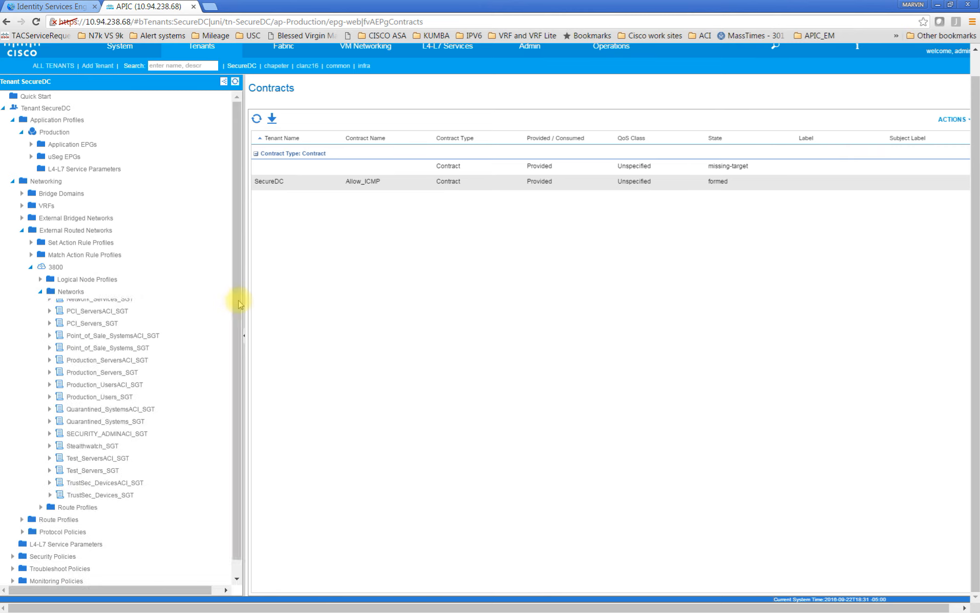
drag(238, 286, 233, 416)
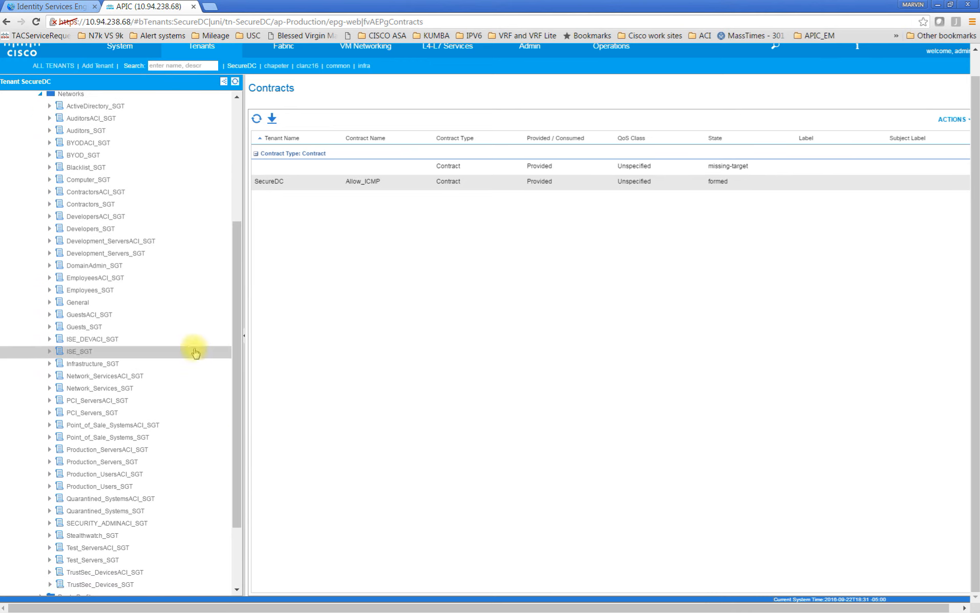
click(144, 245)
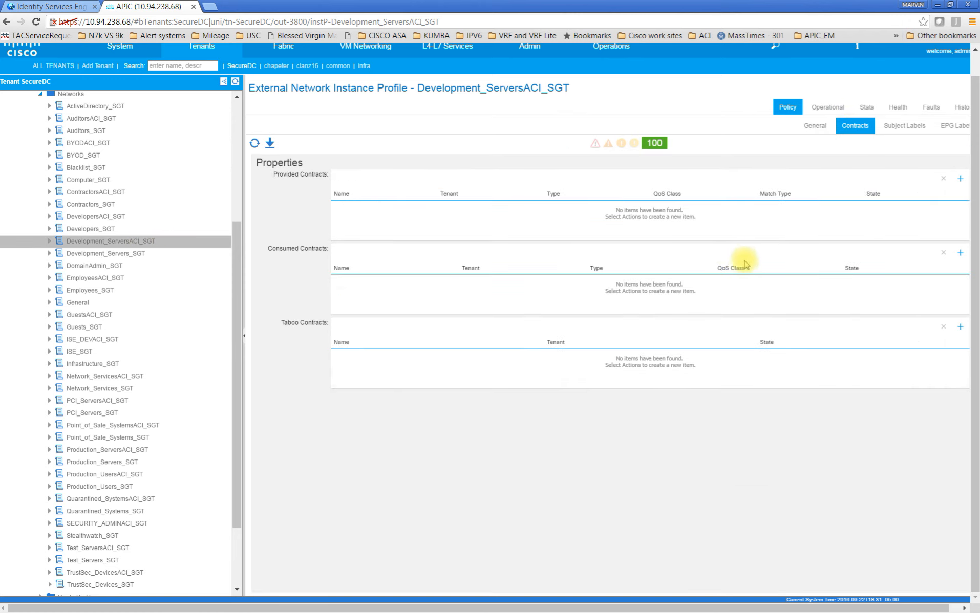
Add the SecureDC contract Allow_ICMP as a consumed contract on Development_ServersACI_SGT
click(960, 253)
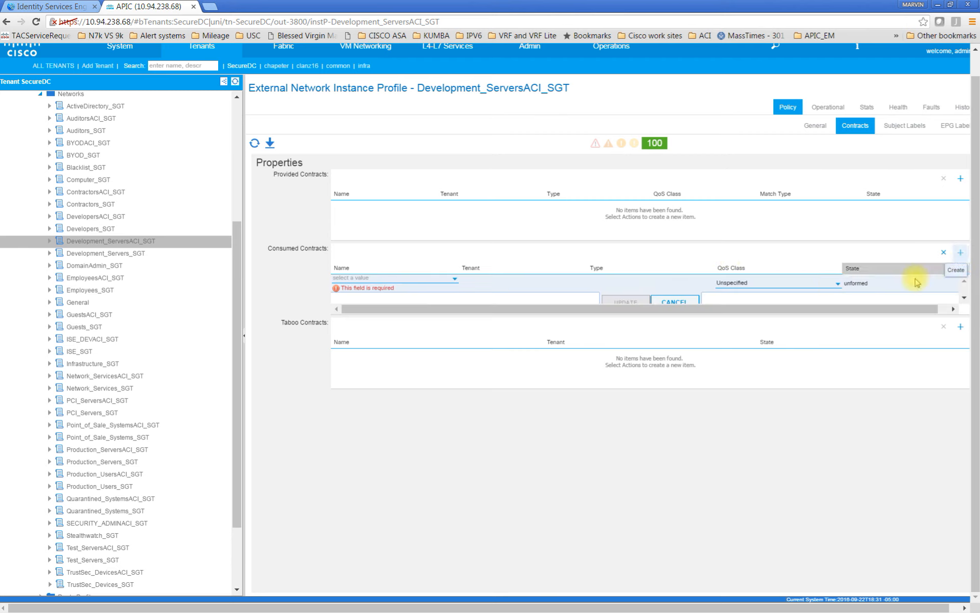
click(455, 281)
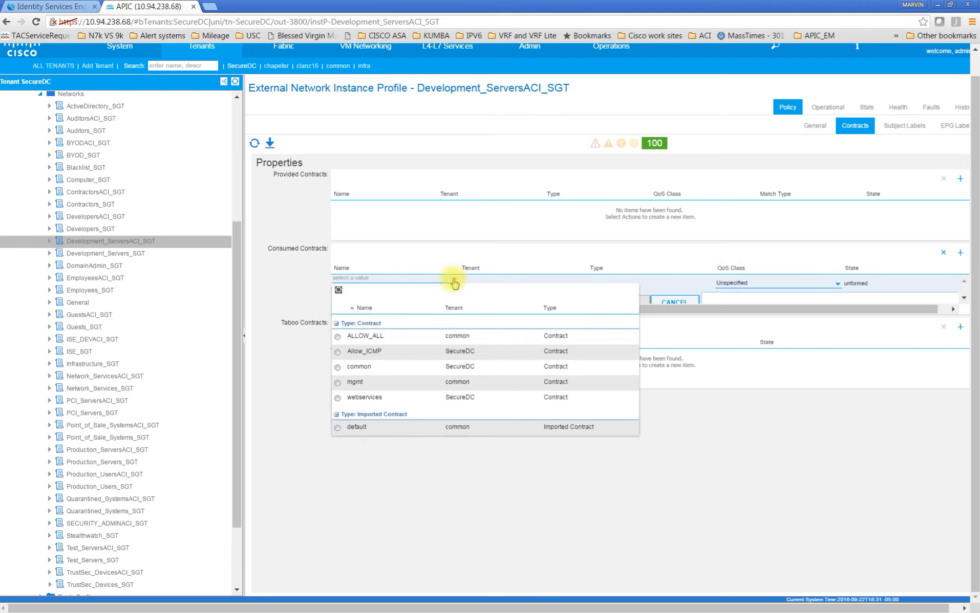
click(338, 352)
click(620, 302)
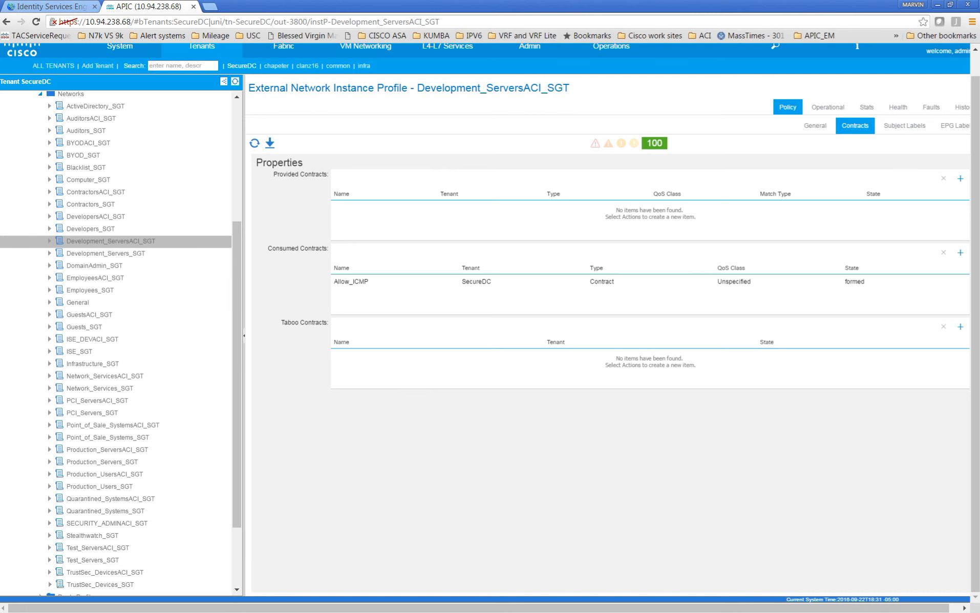
Check the pings to 172.16.10.8 on the WIN 10 and DEV_VM consoles, and review the IP SGT static mappings in ISE
key(alt+Tab)
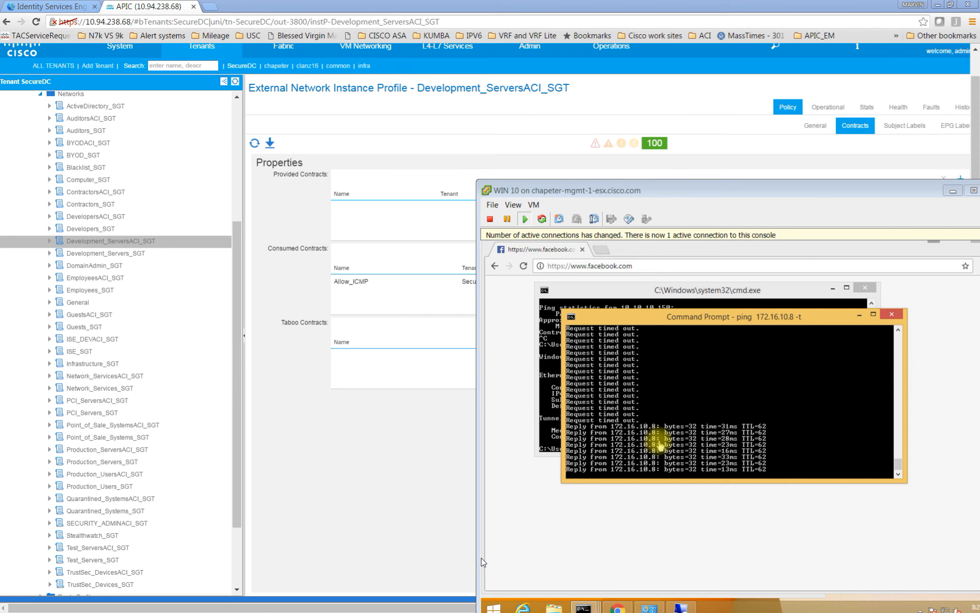
click(49, 131)
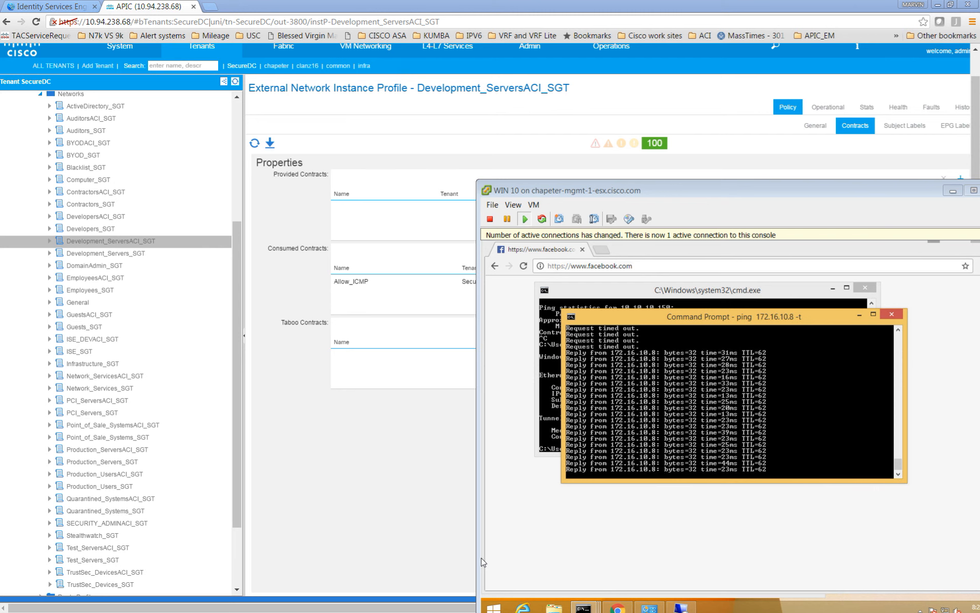
key(alt+Tab)
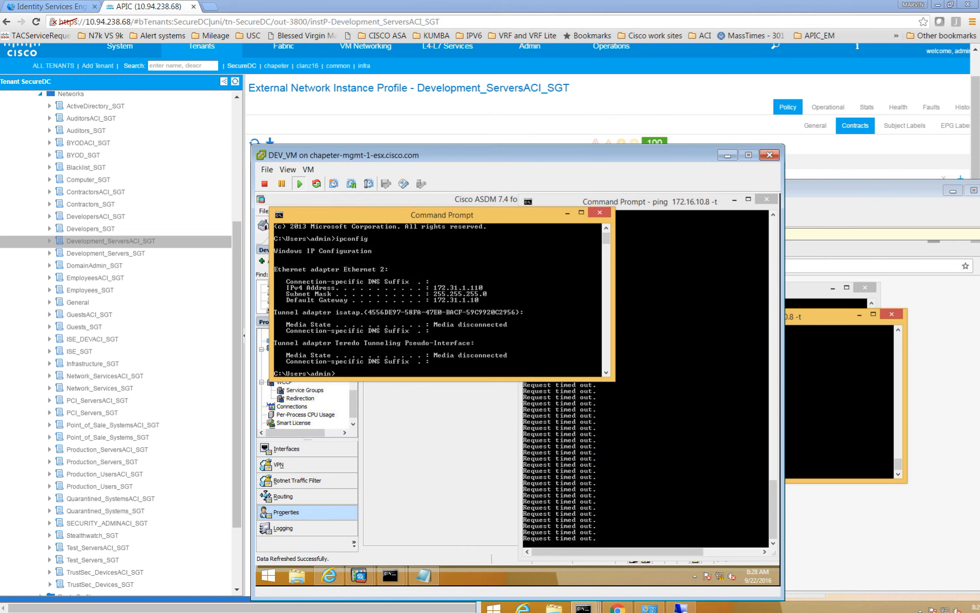
click(67, 8)
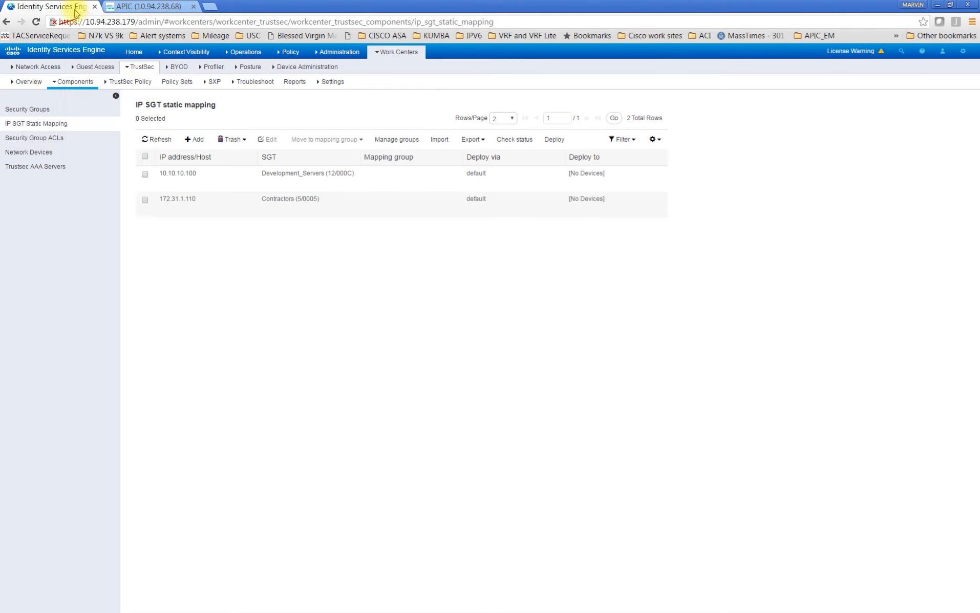
Return to APIC and add the SecureDC contract Allow_ICMP as a consumed contract on the ContractorsACI_SGT network
click(152, 7)
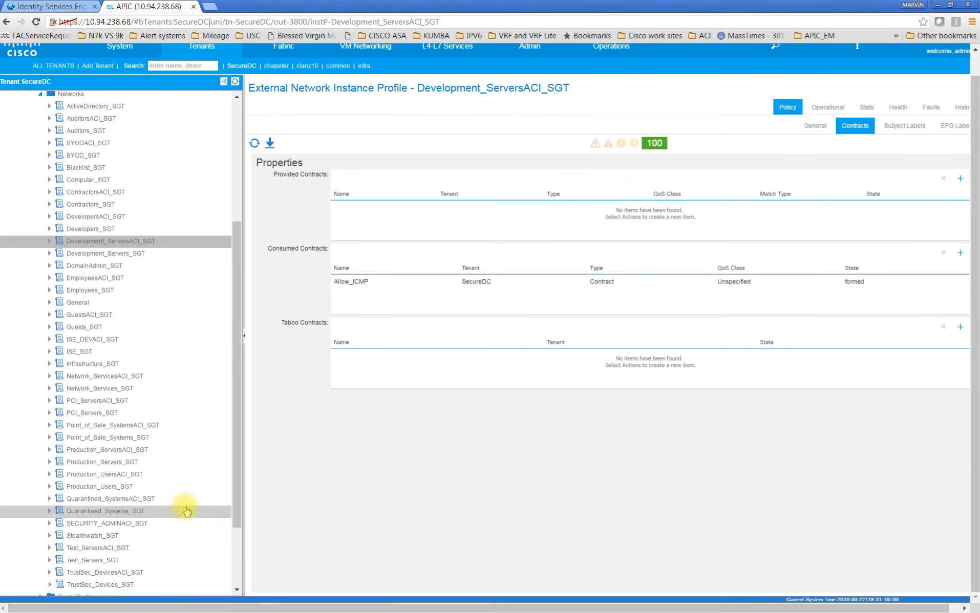
drag(236, 424, 238, 395)
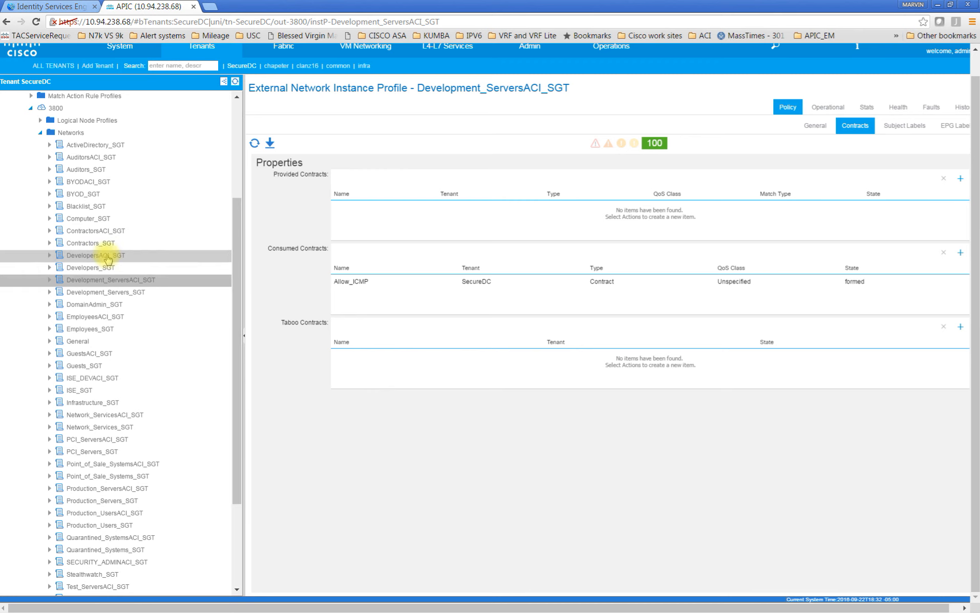
click(105, 233)
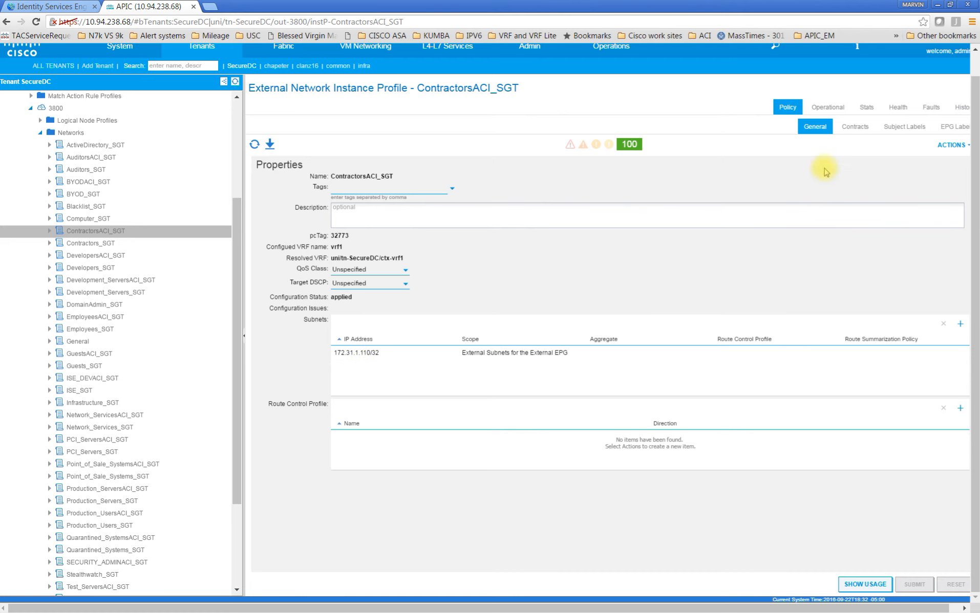
click(854, 126)
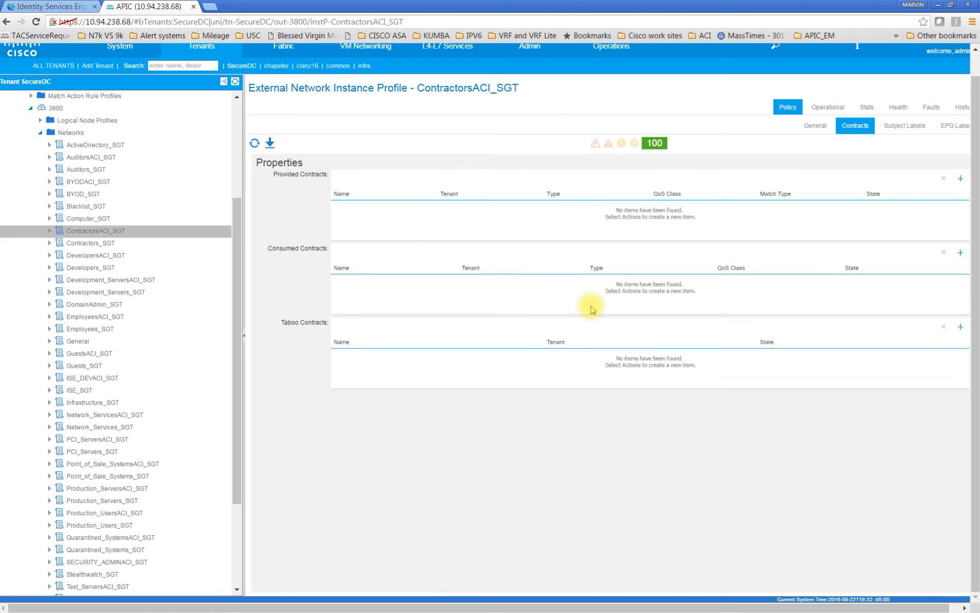
click(959, 254)
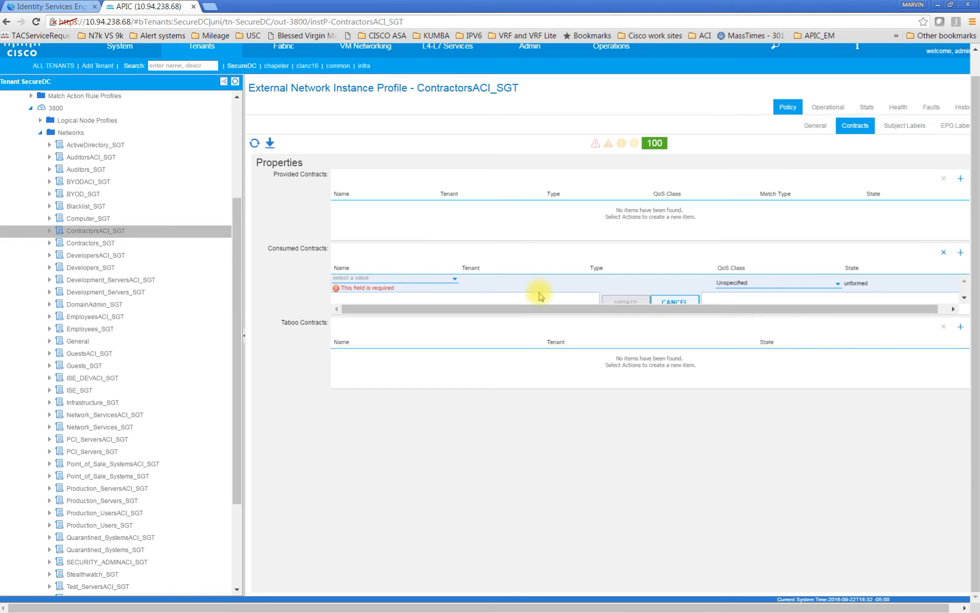
click(454, 280)
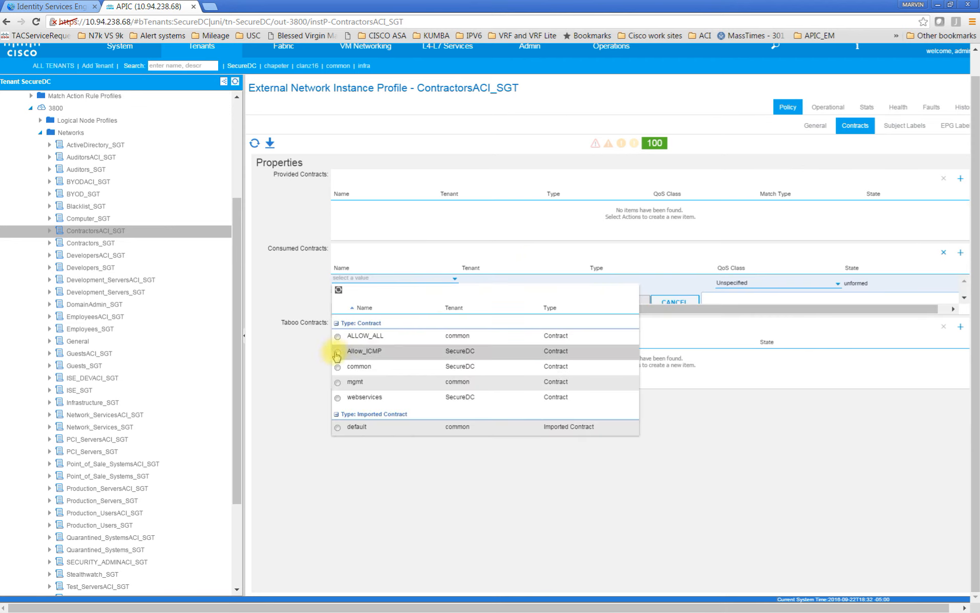
click(338, 353)
click(633, 299)
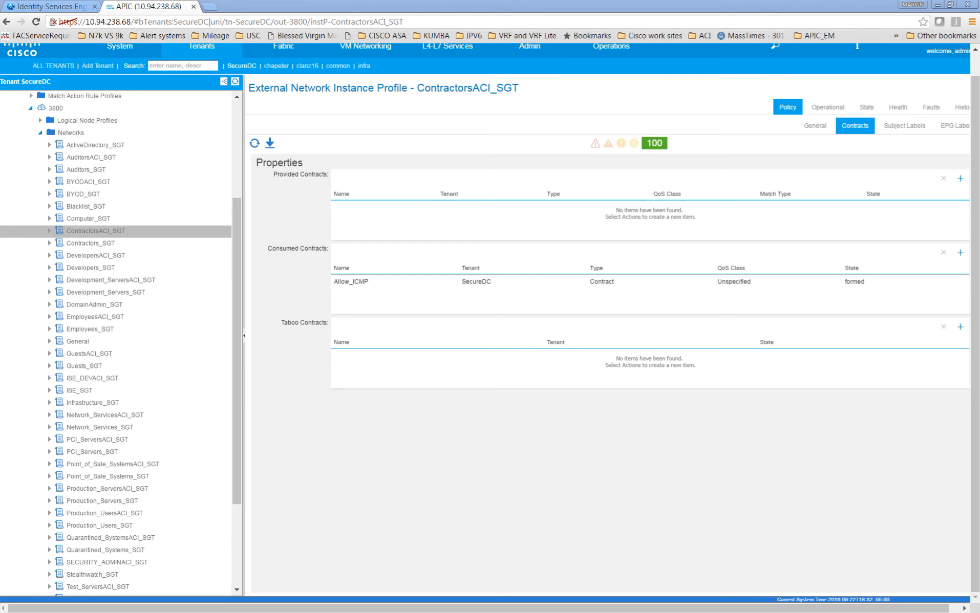
Arrange the DEV_VM and WIN 10 consoles side by side and compare their continuous pings to 172.16.10.8
key(alt+Tab)
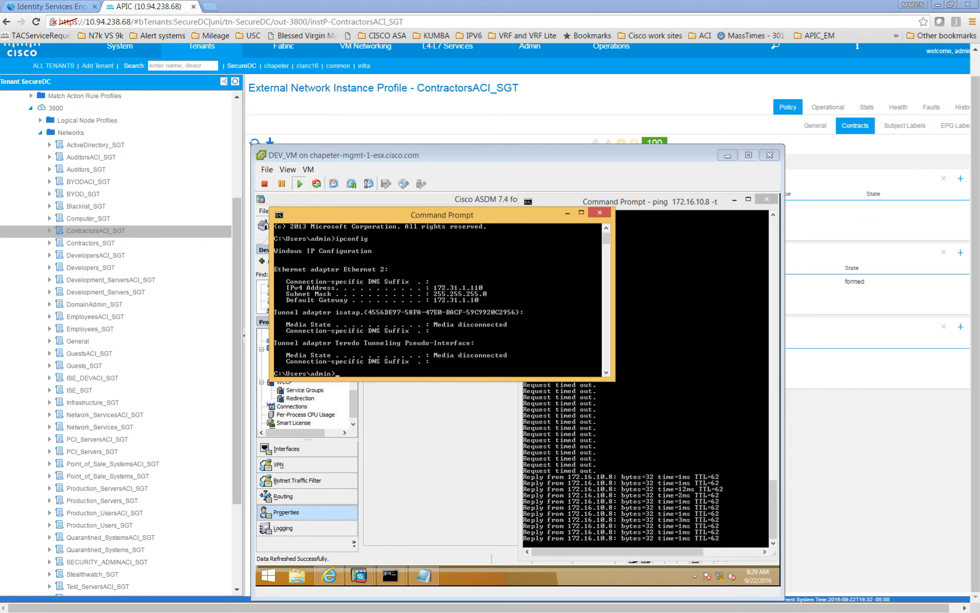
key(alt+Tab)
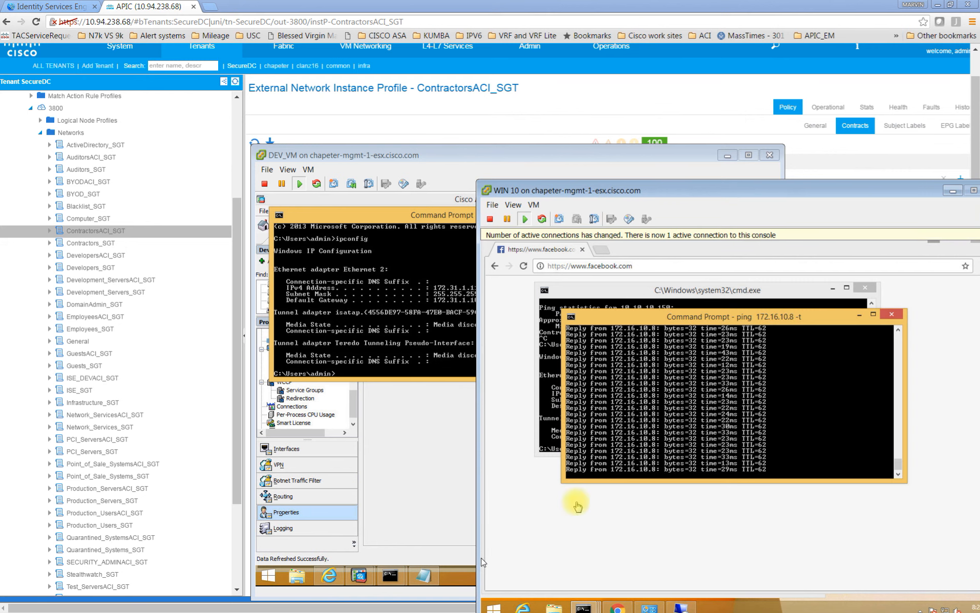
drag(808, 192, 946, 250)
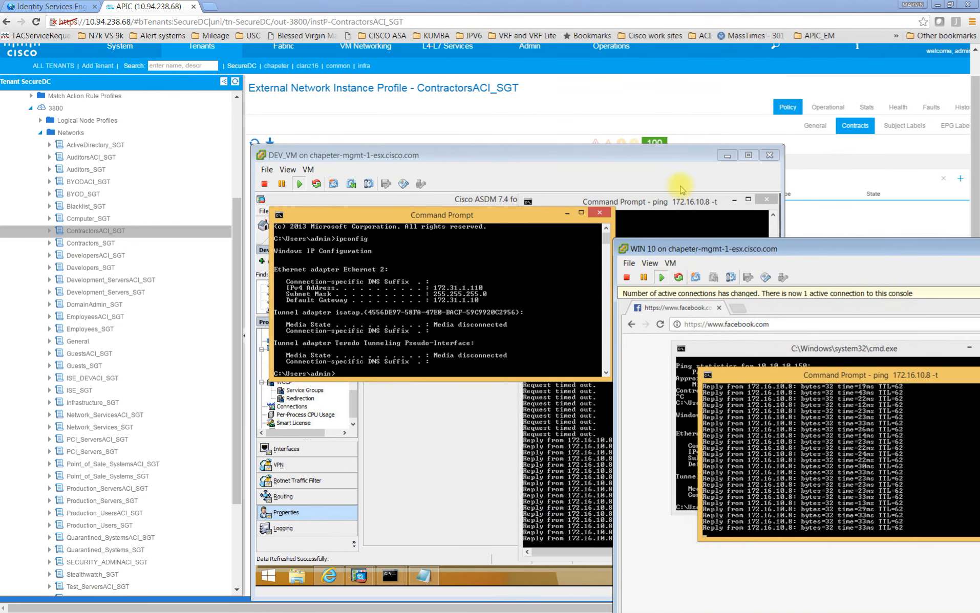
drag(637, 157, 491, 160)
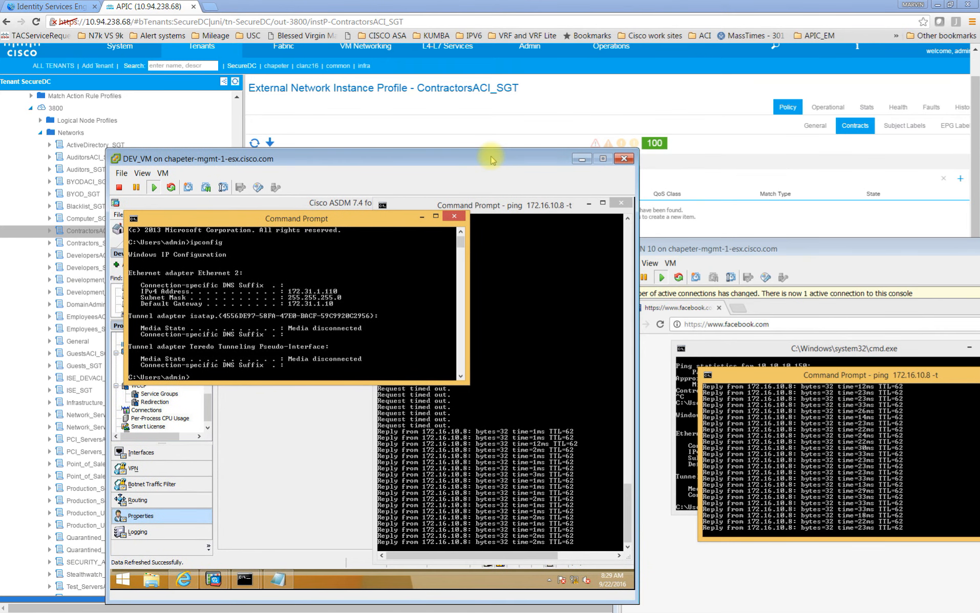
click(535, 532)
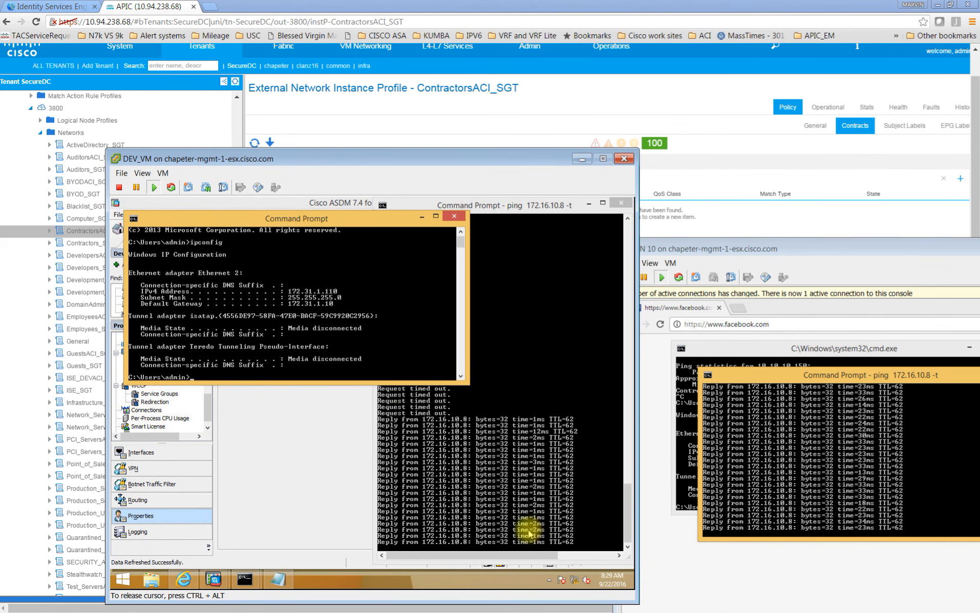